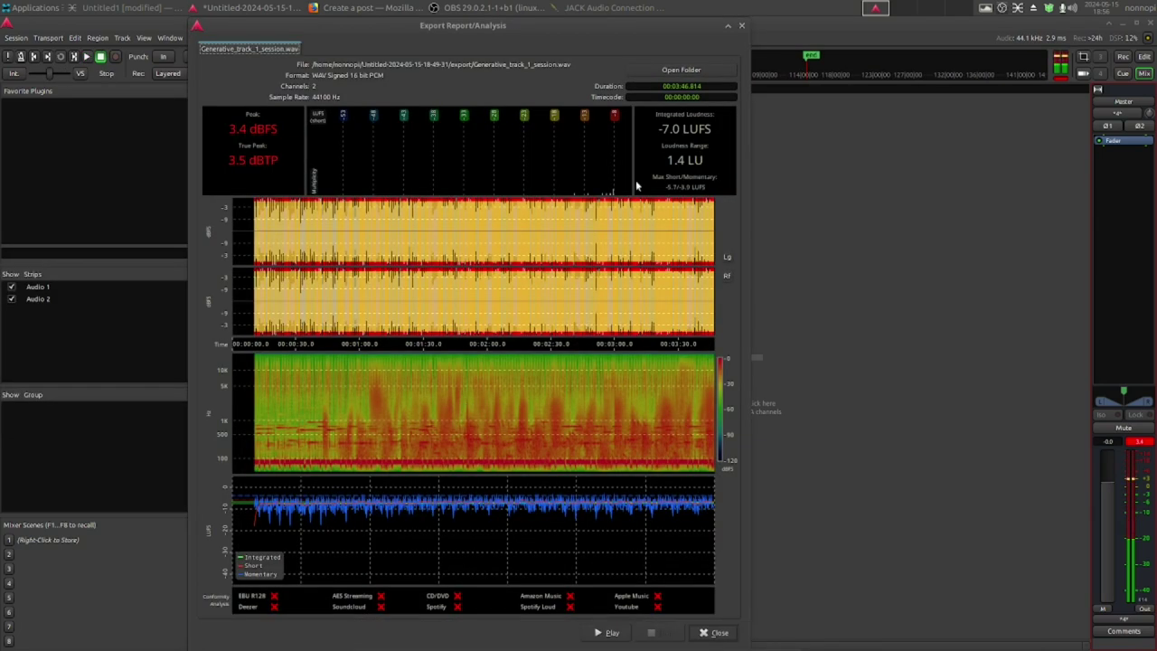
pyautogui.click(740, 28)
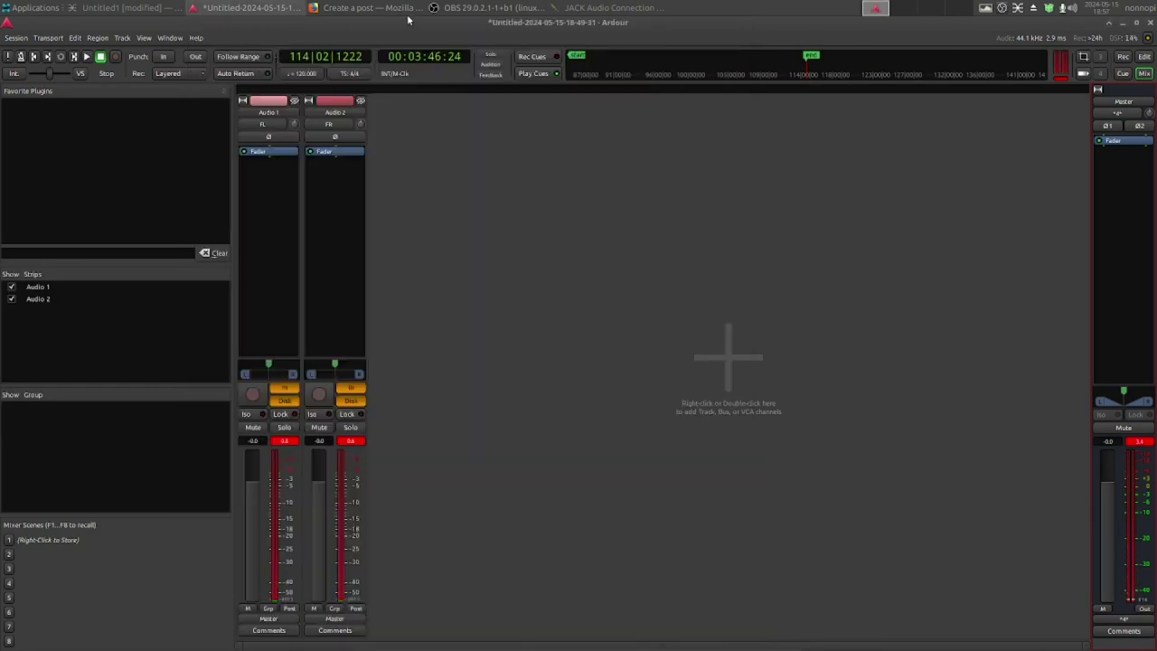
pyautogui.moveTo(371, 637)
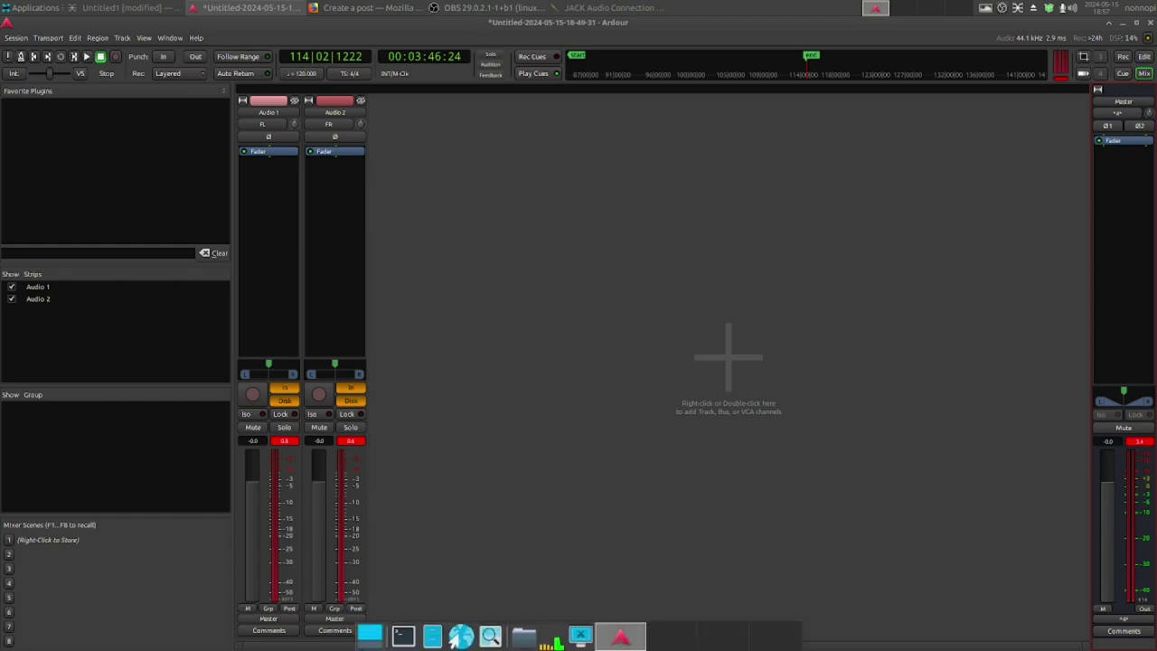
pyautogui.click(431, 637)
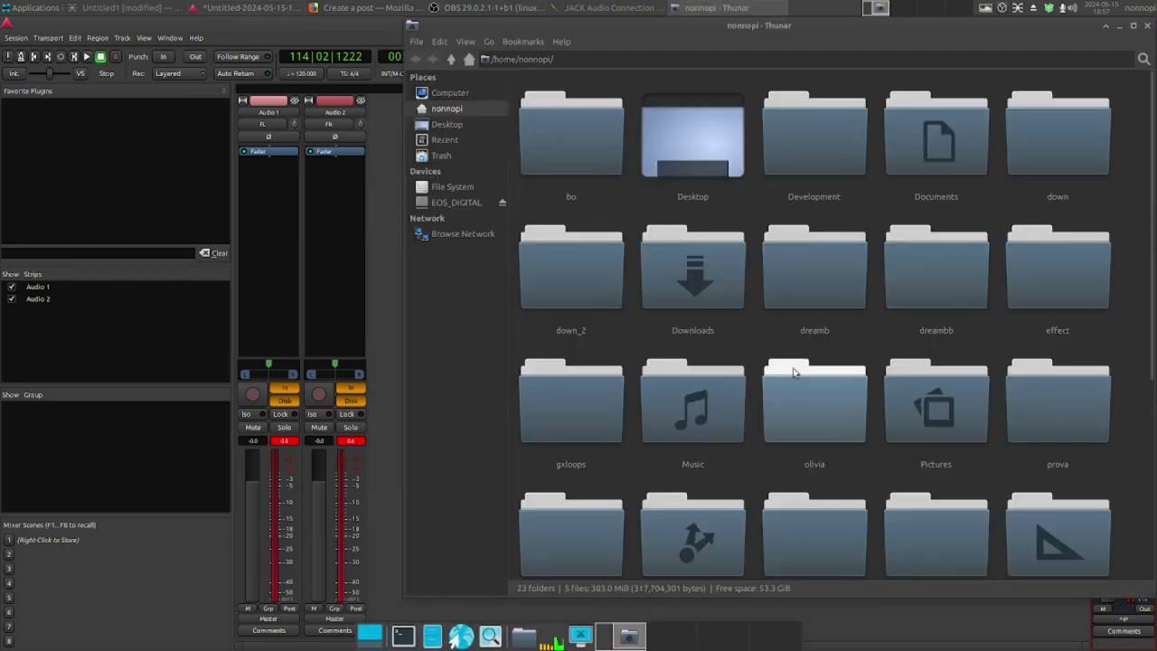
pyautogui.scroll(-5, 793, 369)
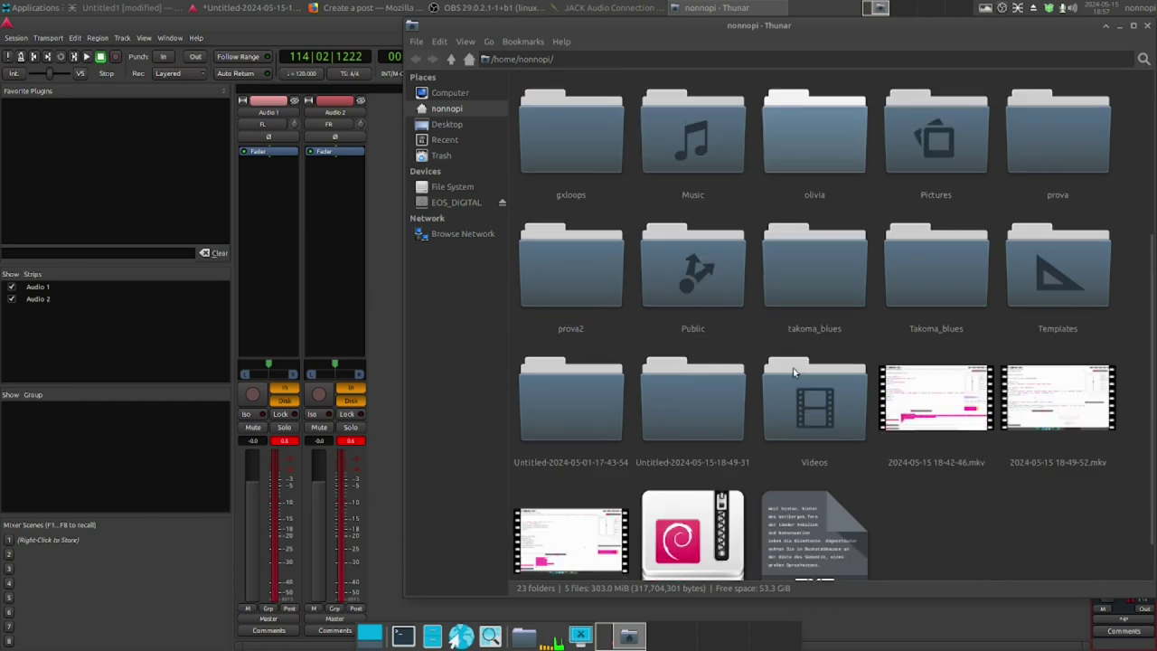
pyautogui.doubleClick(682, 418)
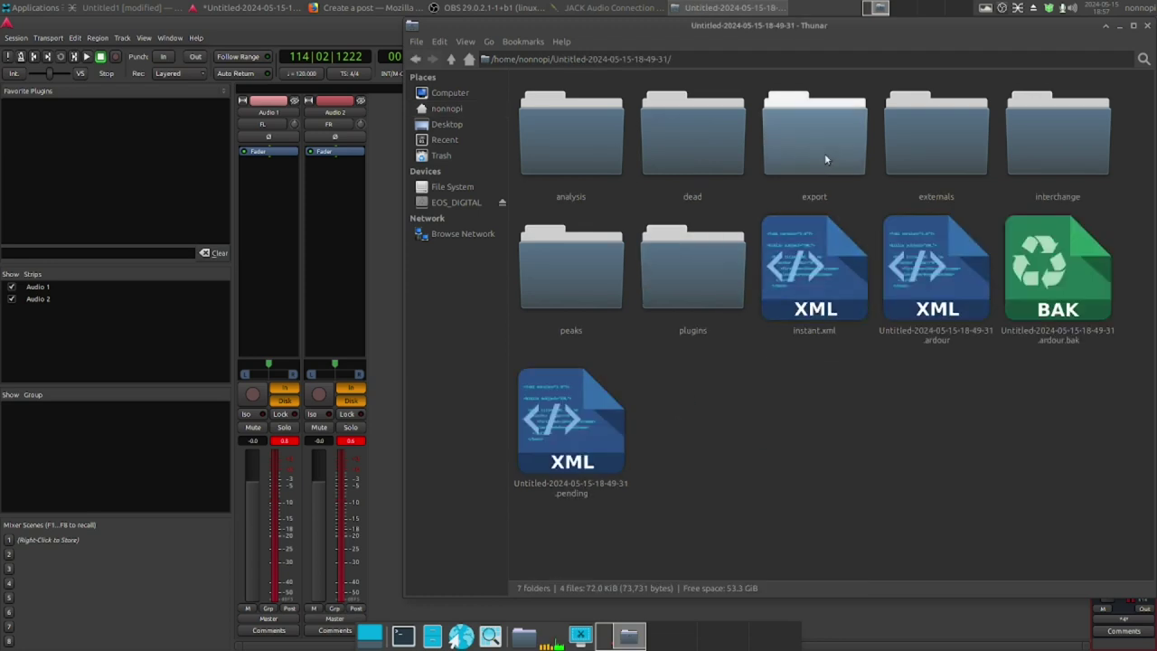
pyautogui.doubleClick(824, 159)
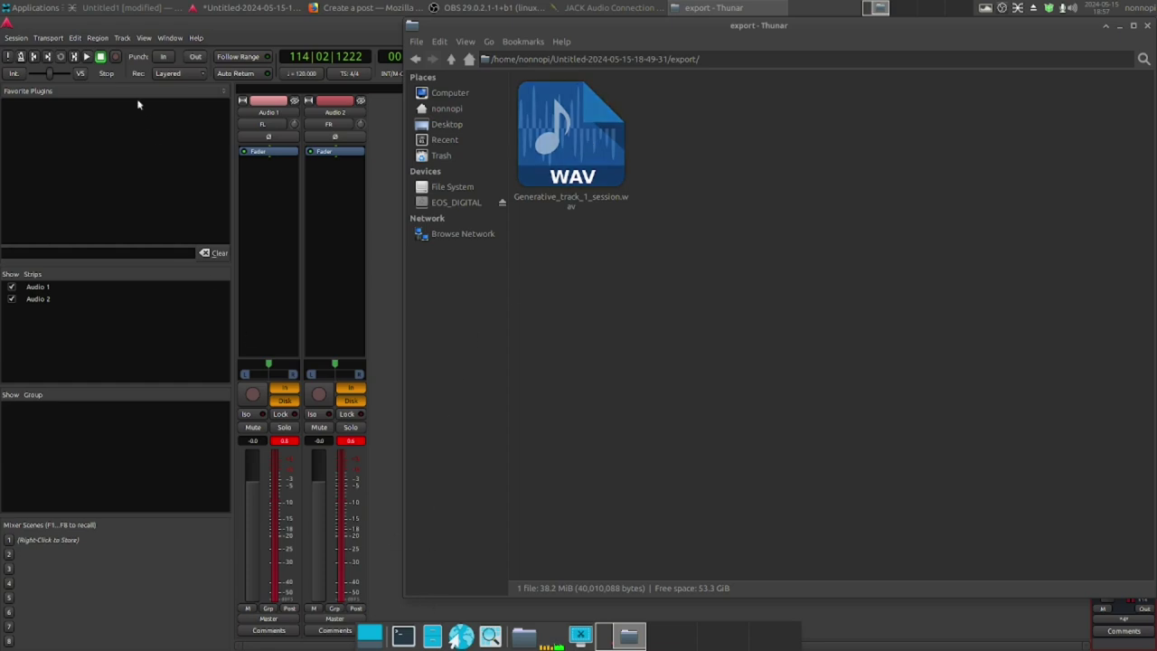
# Launch Google Chrome and open the BandLab feed page.
pyautogui.click(34, 8)
pyautogui.moveTo(51, 157)
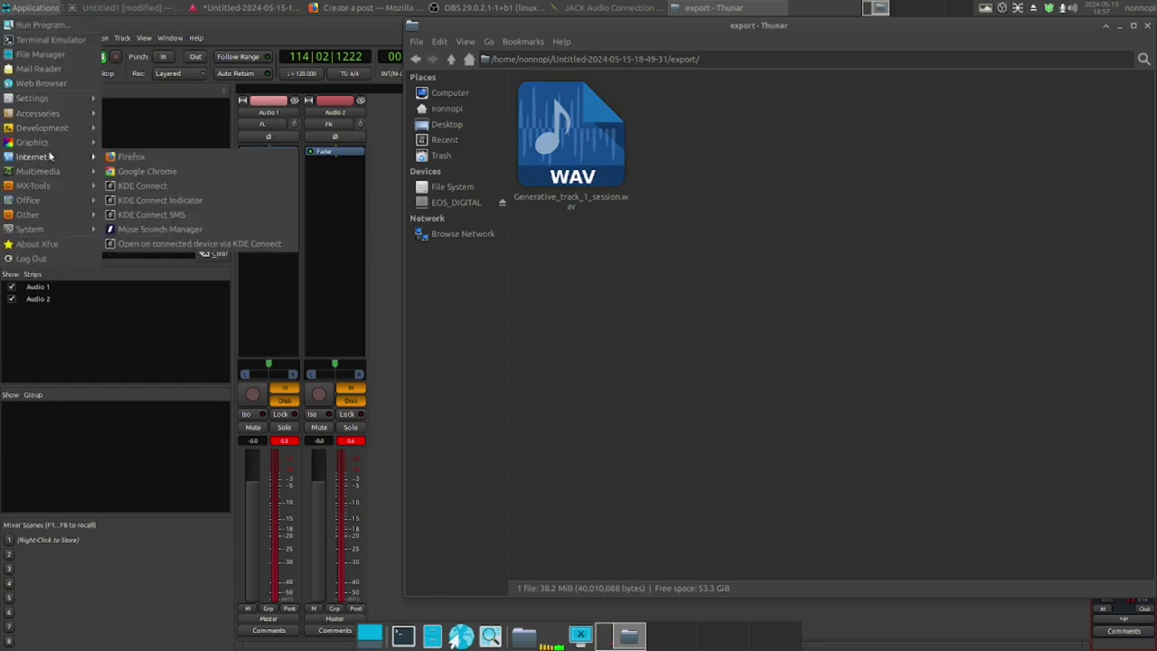
pyautogui.click(146, 172)
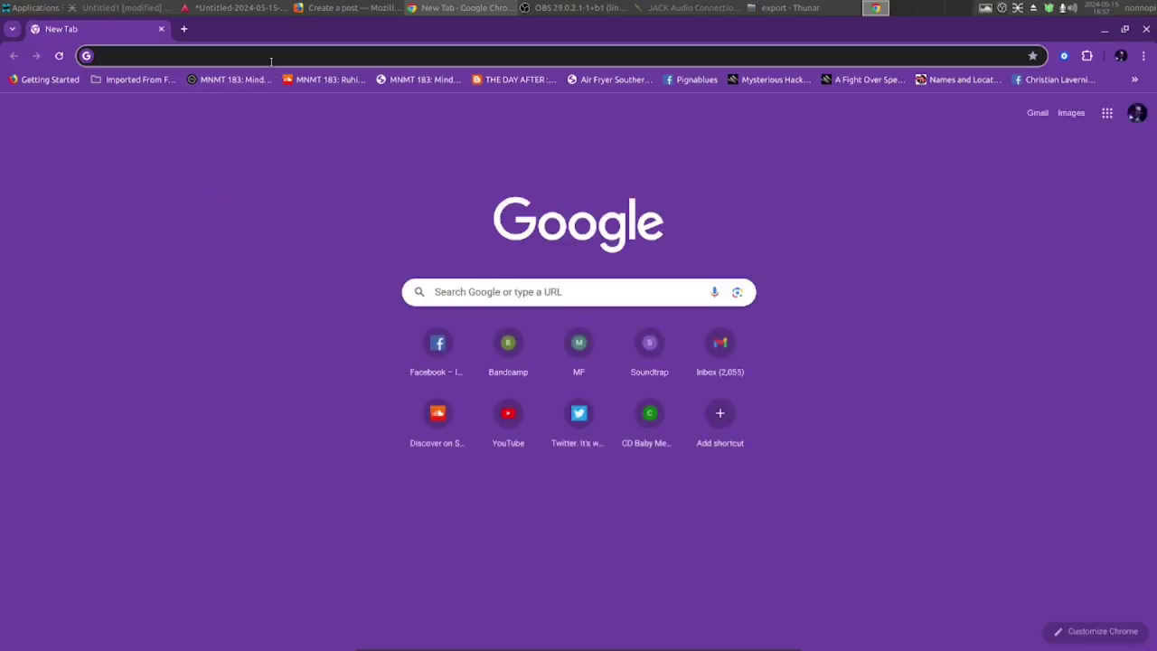
pyautogui.click(270, 58)
pyautogui.write('band')
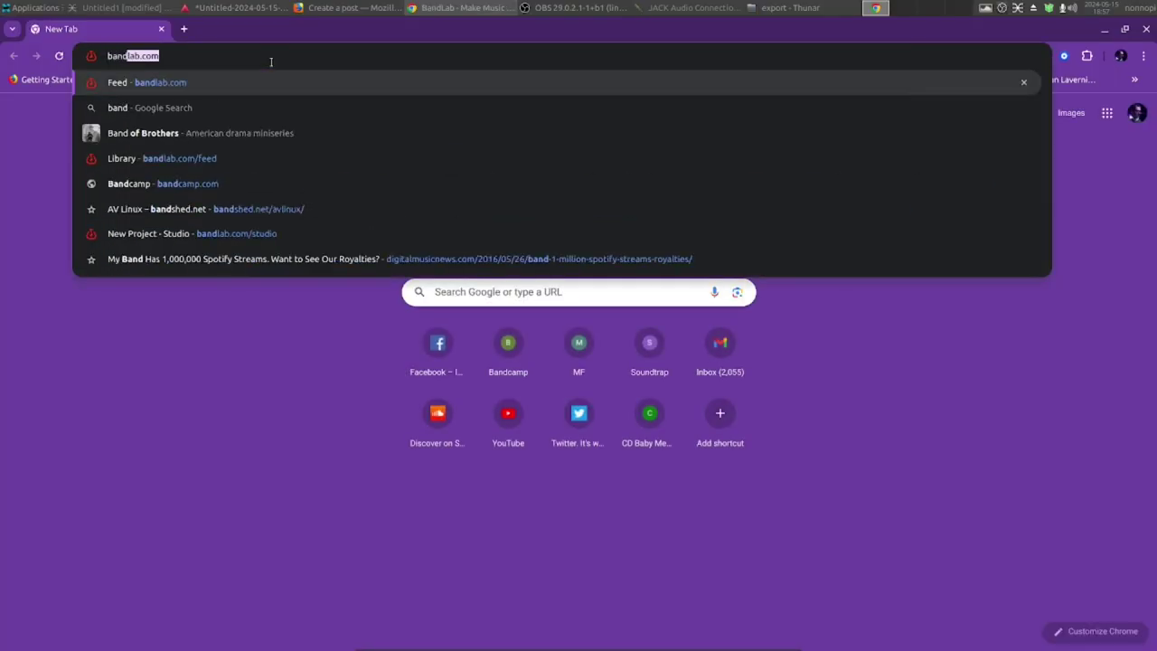
pyautogui.press('Return')
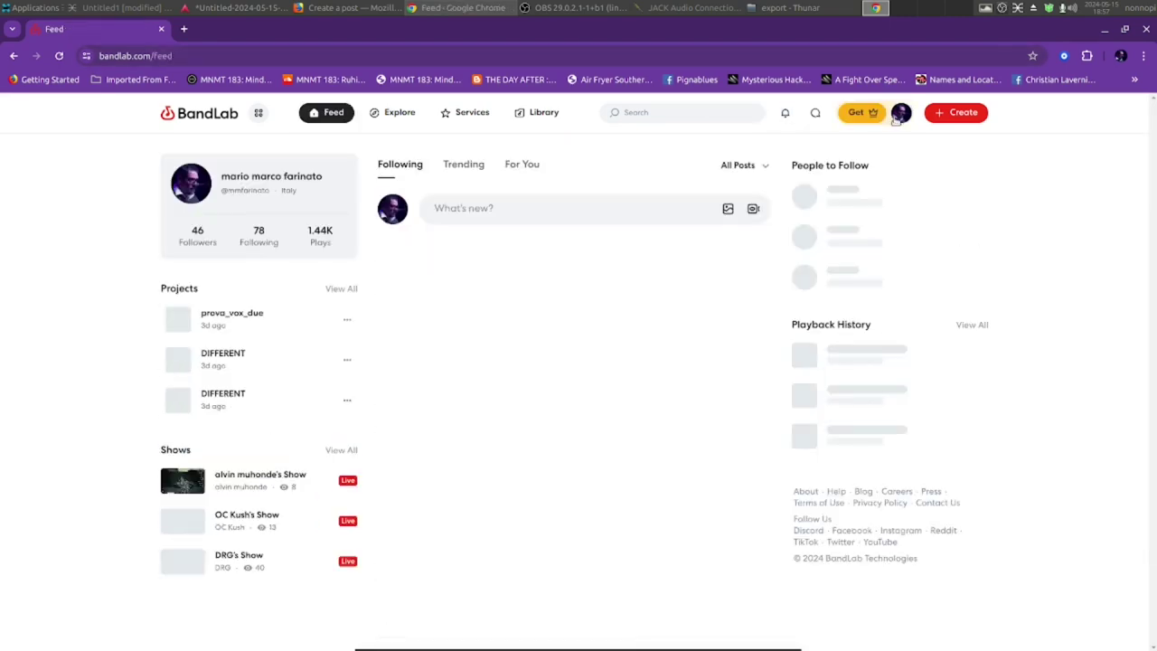
# Create a new empty BandLab project and import Generative_track_1_session.wav from the session's export folder as a track.
pyautogui.click(964, 114)
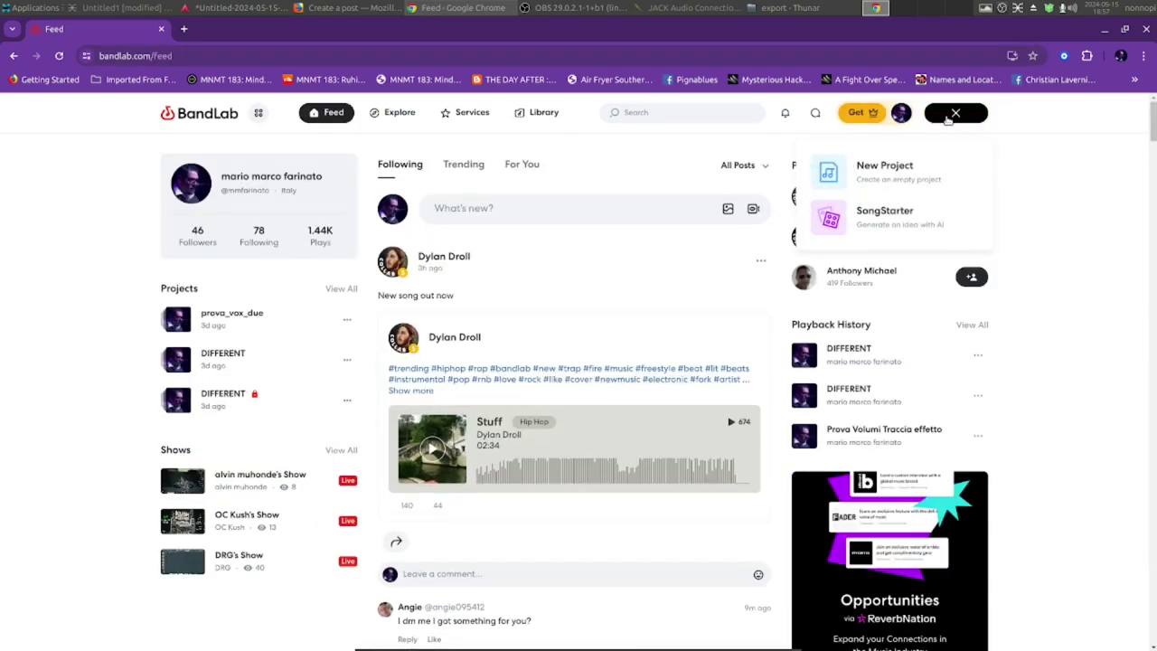
pyautogui.click(822, 167)
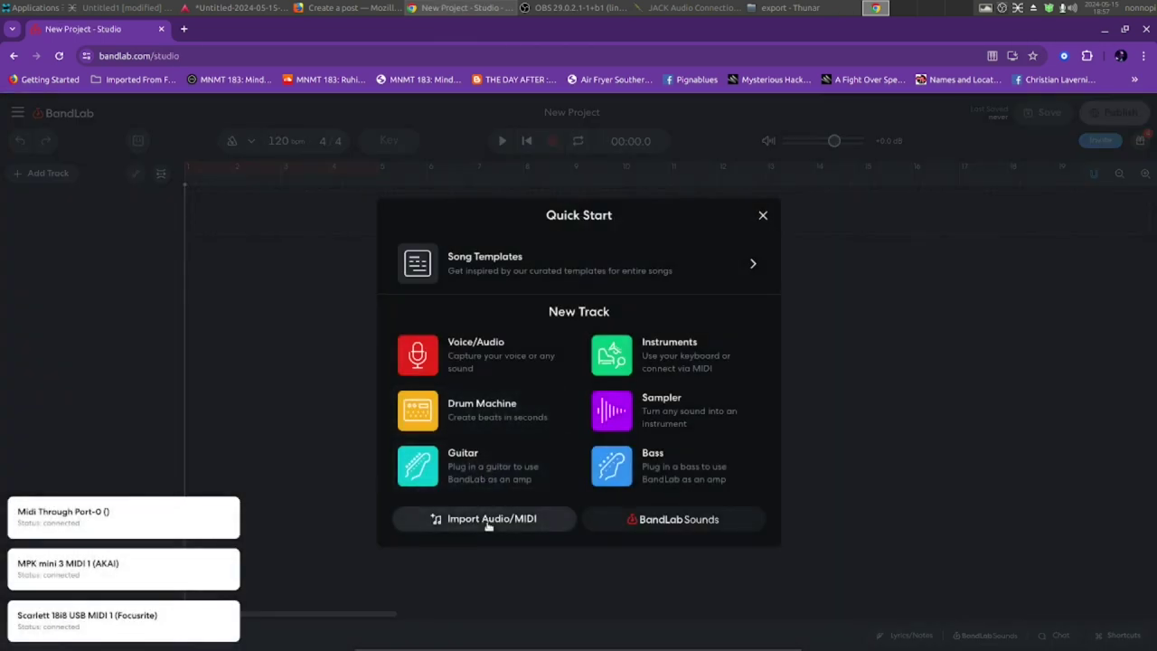
pyautogui.click(486, 521)
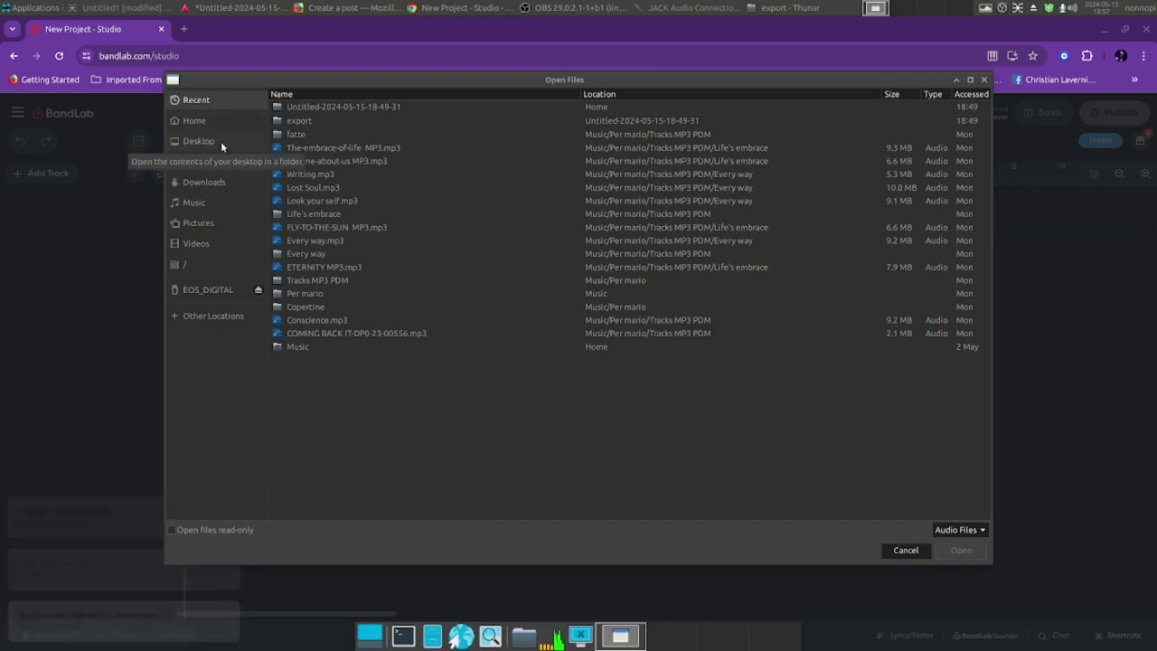
pyautogui.doubleClick(288, 122)
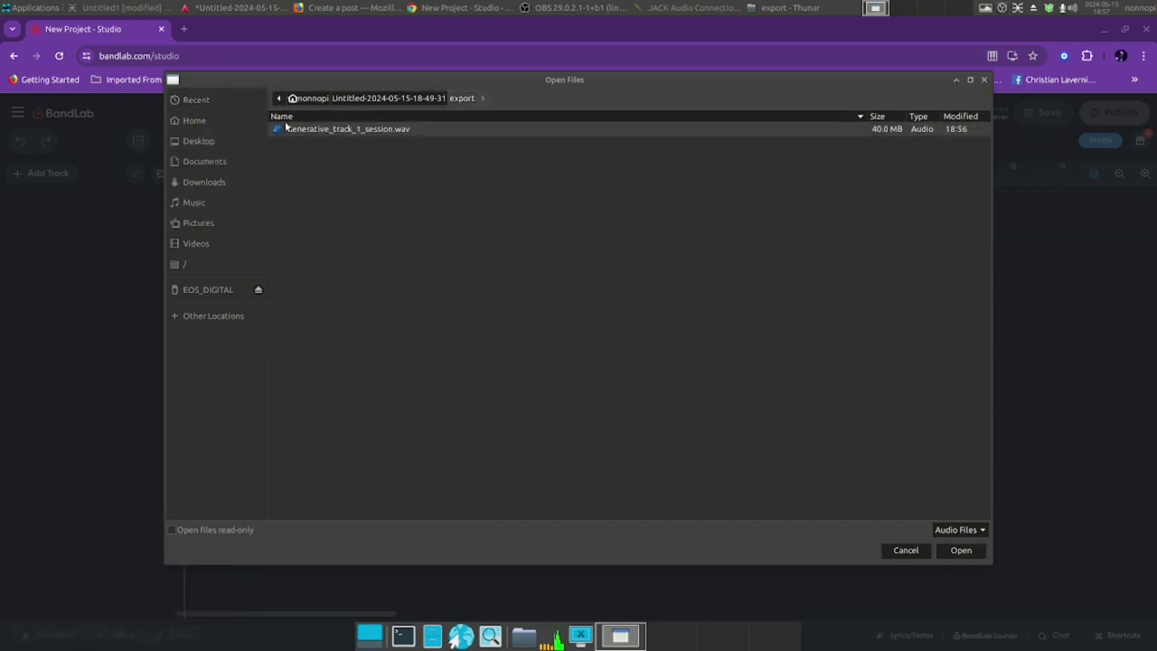
pyautogui.click(946, 552)
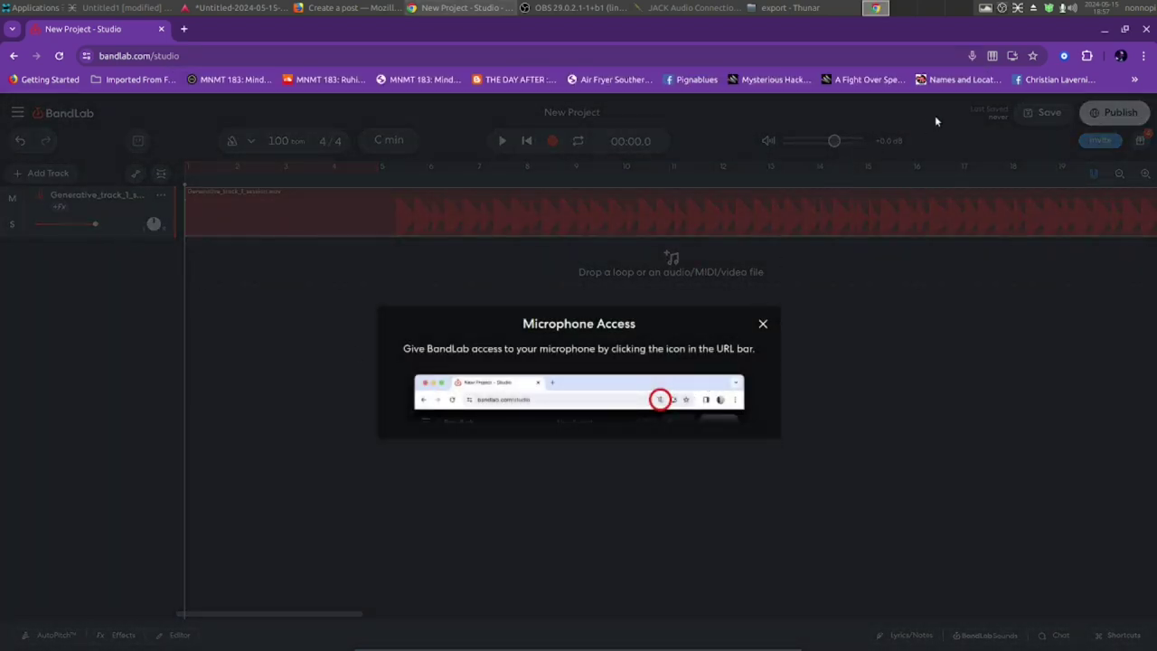
# Keep microphone access allowed for BandLab and dismiss the Microphone Access notice.
pyautogui.click(972, 55)
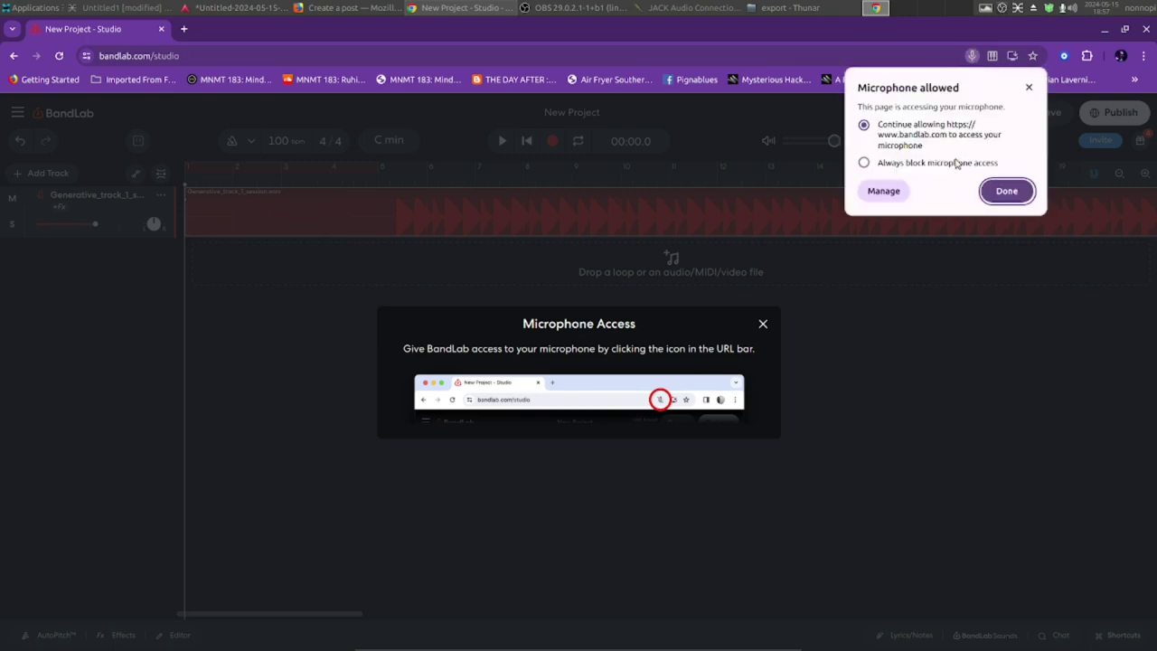
pyautogui.click(988, 193)
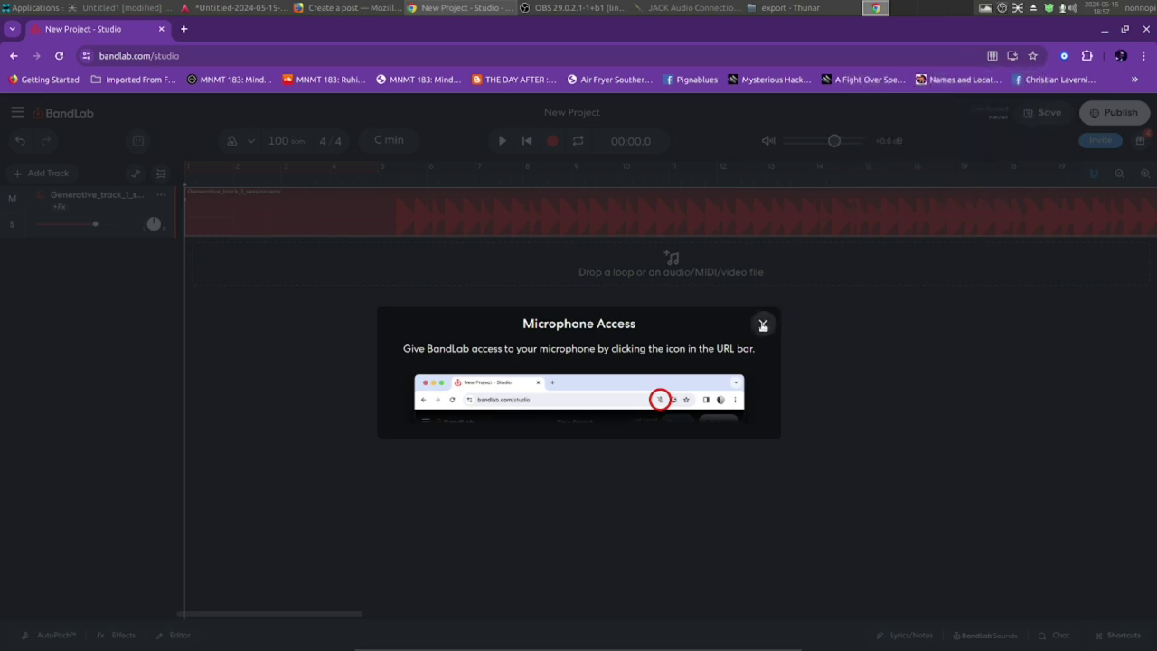
pyautogui.click(763, 326)
# Play the imported track from about bar 6 and try the Punchy Rap effects preset on it.
pyautogui.press('space')
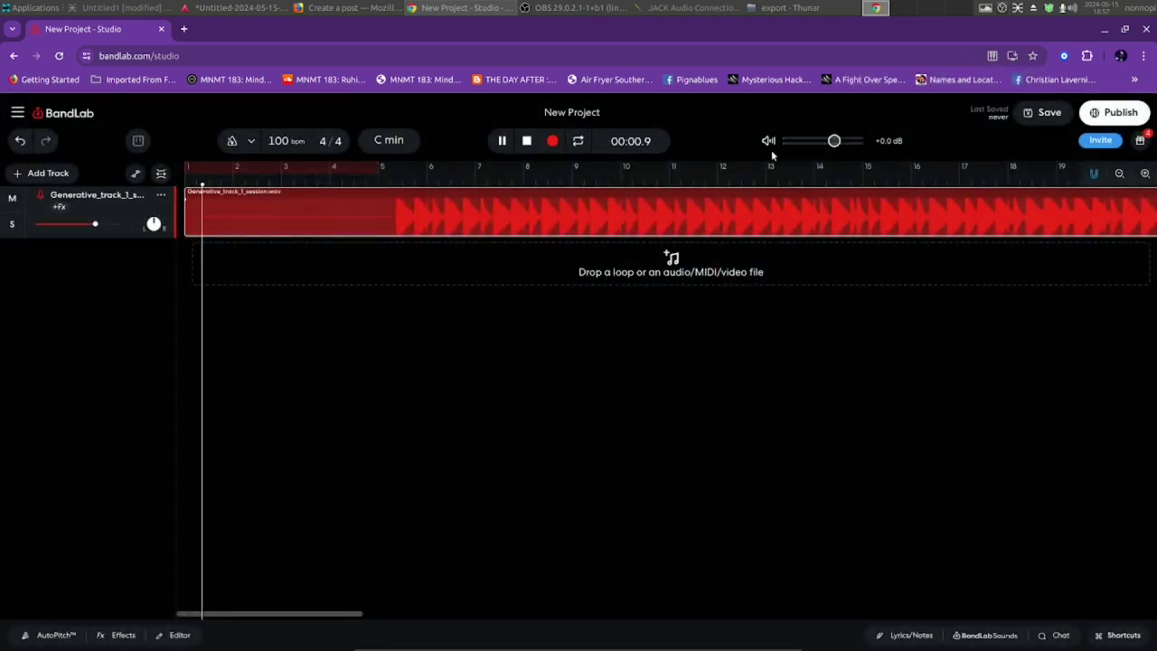
pyautogui.click(426, 182)
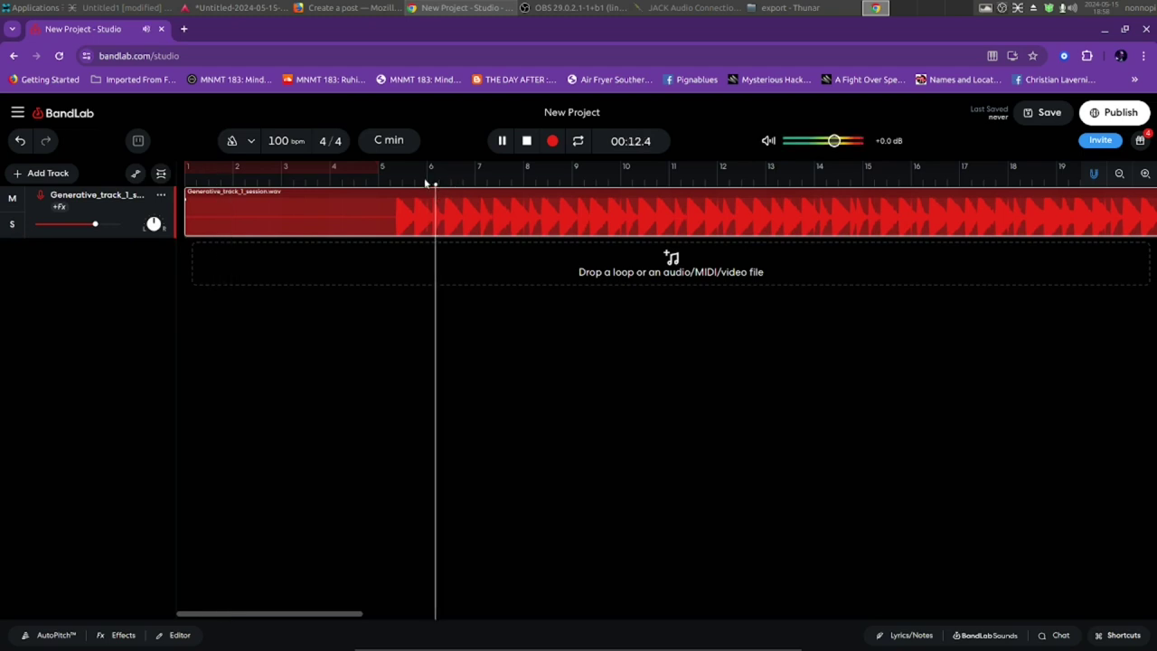
pyautogui.click(114, 635)
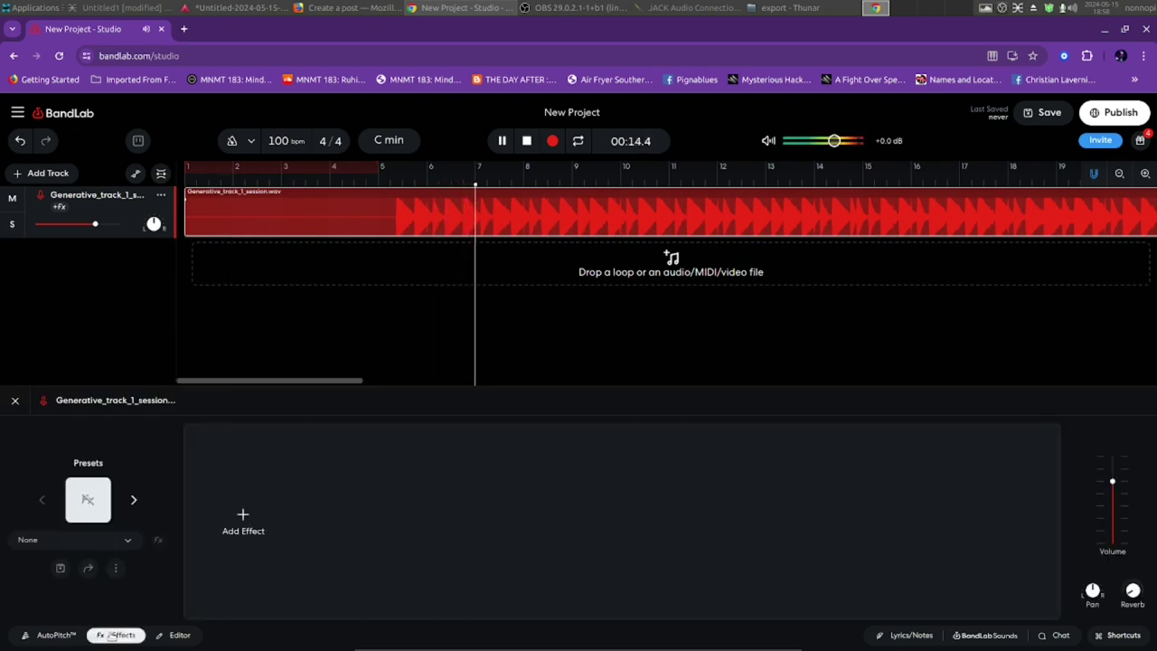
pyautogui.click(90, 500)
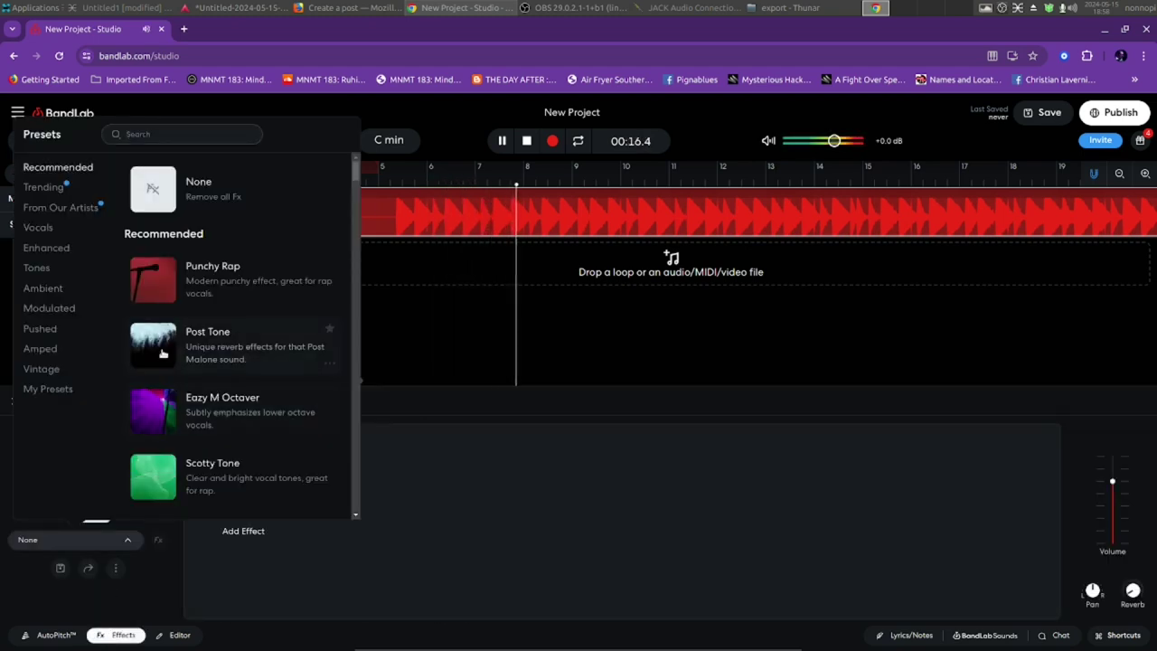
pyautogui.click(190, 285)
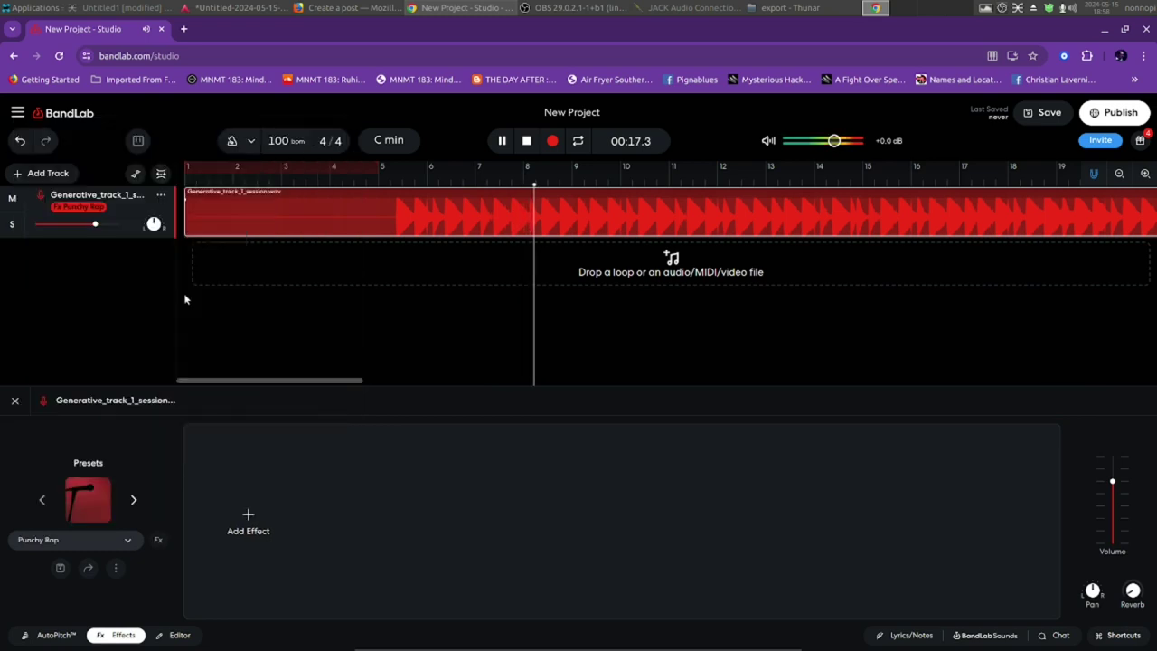
# Apply the Classic Chamber effects preset to the track and lower the track's volume.
pyautogui.click(97, 511)
pyautogui.scroll(-5, 192, 384)
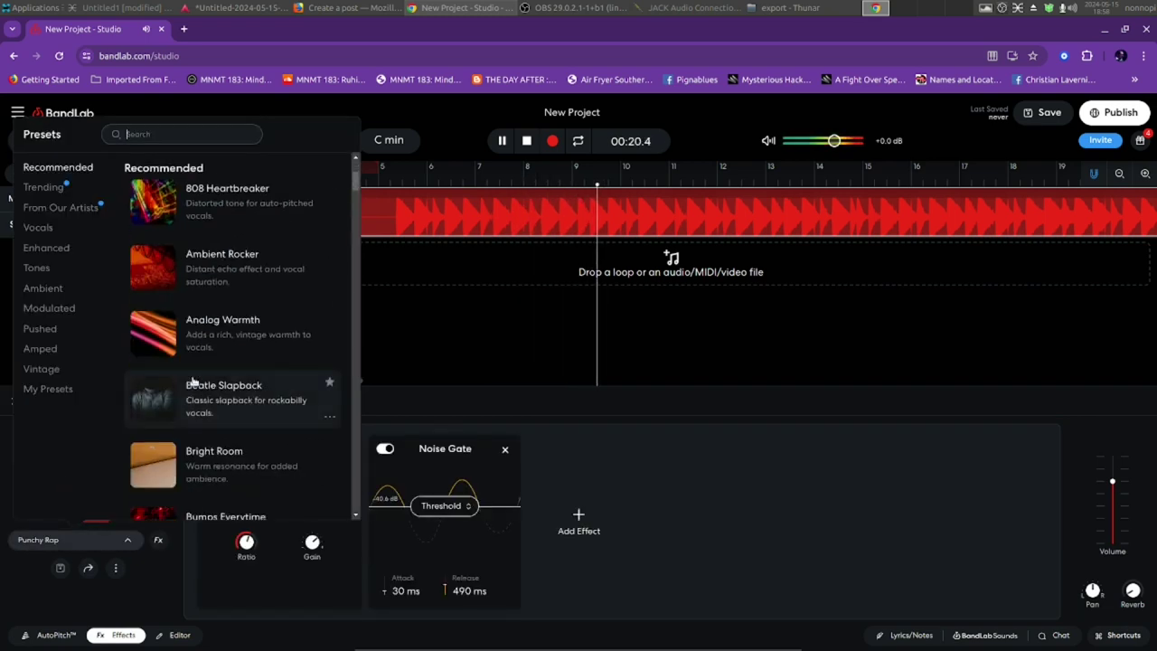
pyautogui.scroll(-5, 193, 380)
pyautogui.click(192, 380)
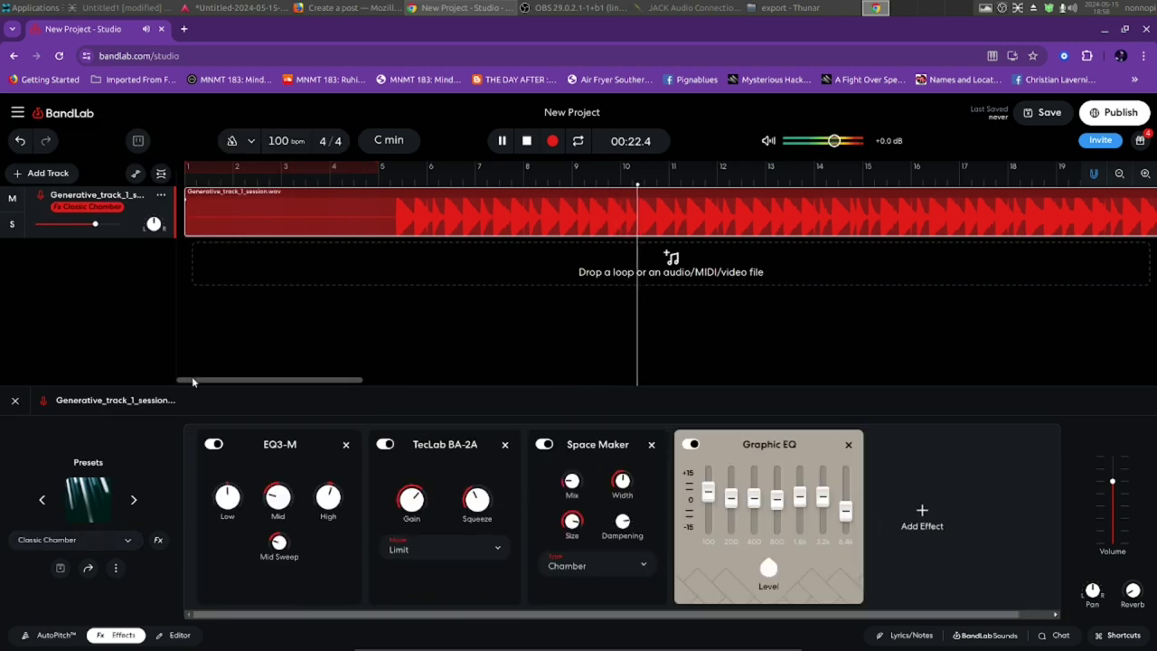
pyautogui.moveTo(1113, 482)
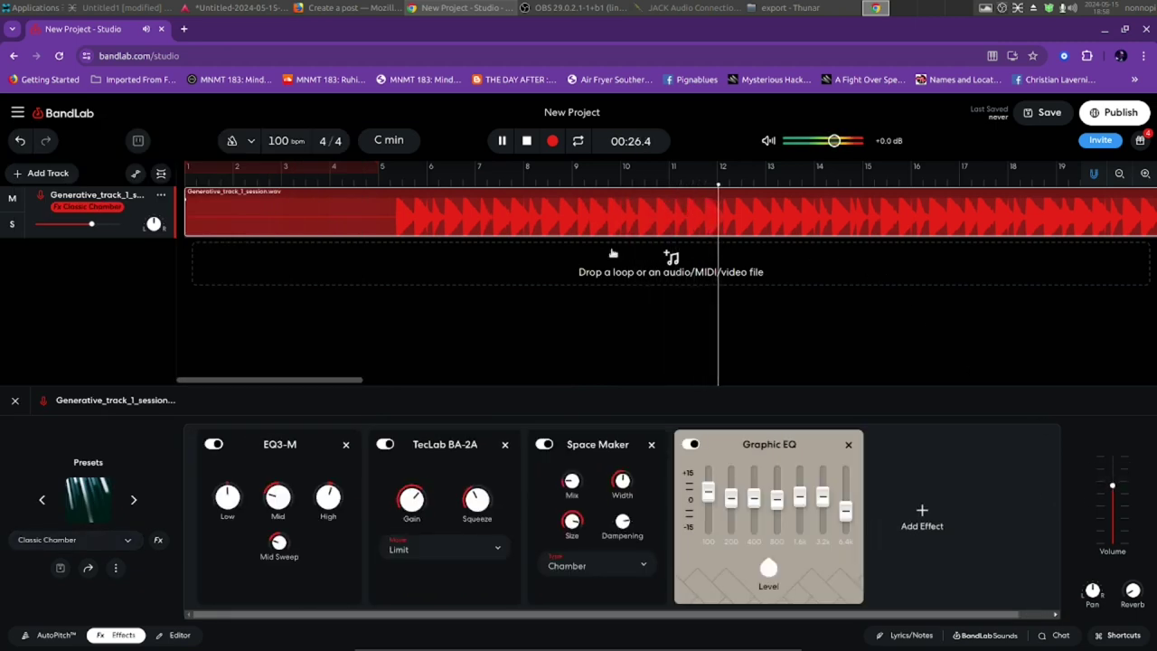
pyautogui.moveTo(91, 223); pyautogui.dragTo(81, 225)
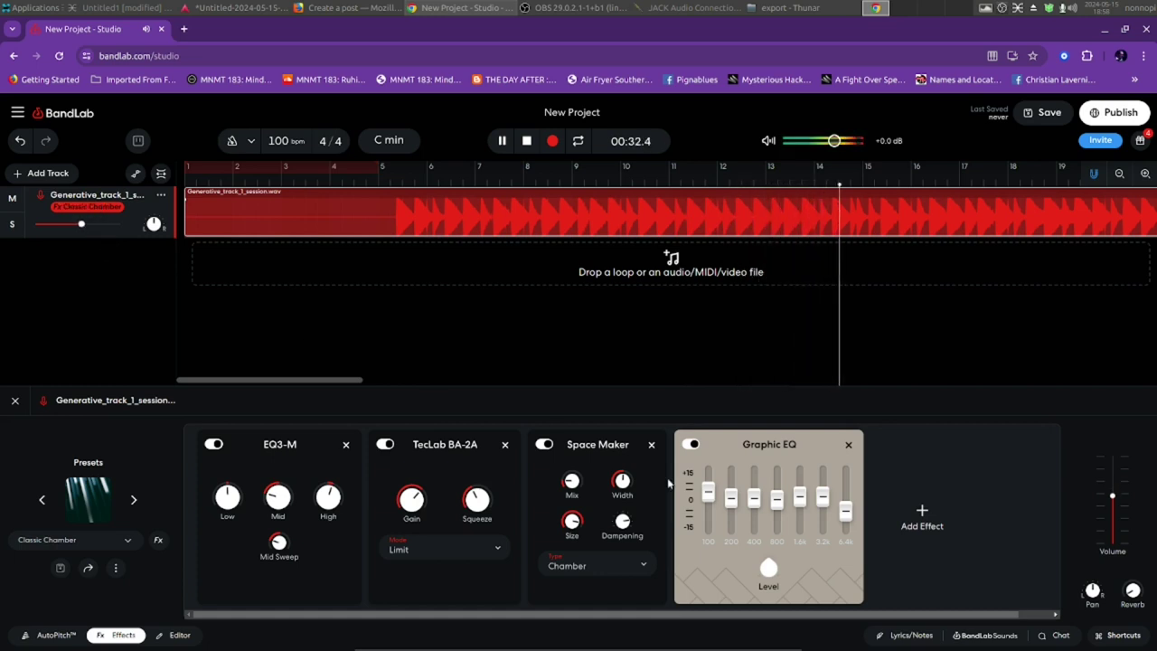
# Raise the Graphic EQ's 800 Hz band to about +2.7 dB and bring its 6.4k band up near the middle.
pyautogui.moveTo(777, 499); pyautogui.dragTo(766, 479)
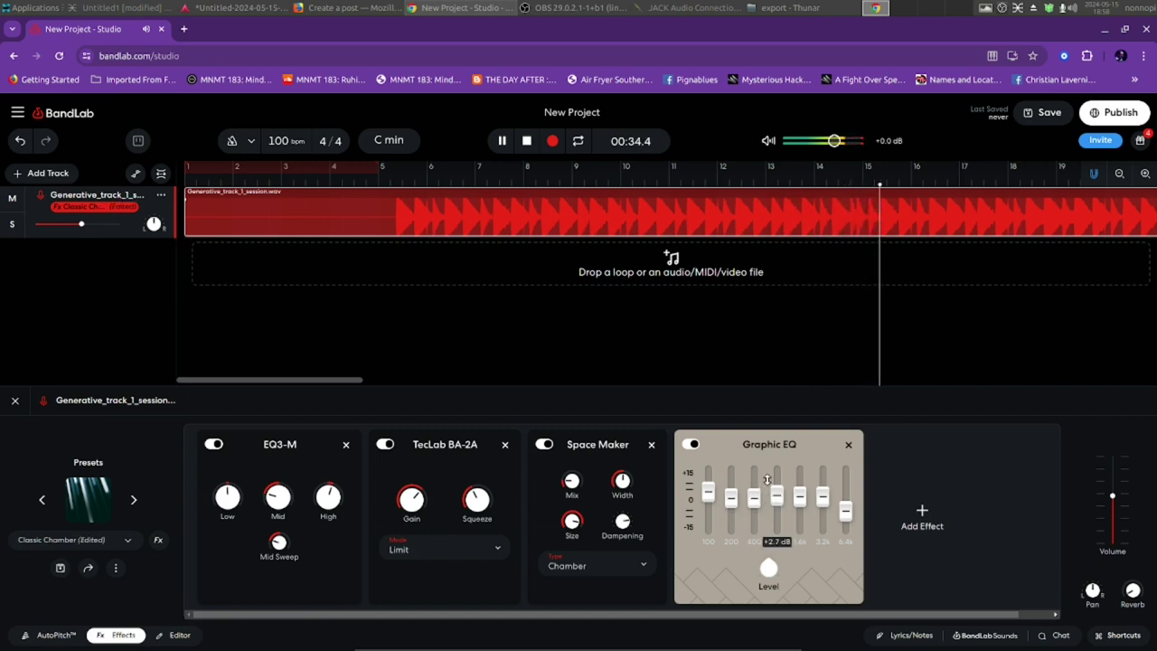
pyautogui.moveTo(845, 512); pyautogui.dragTo(832, 467)
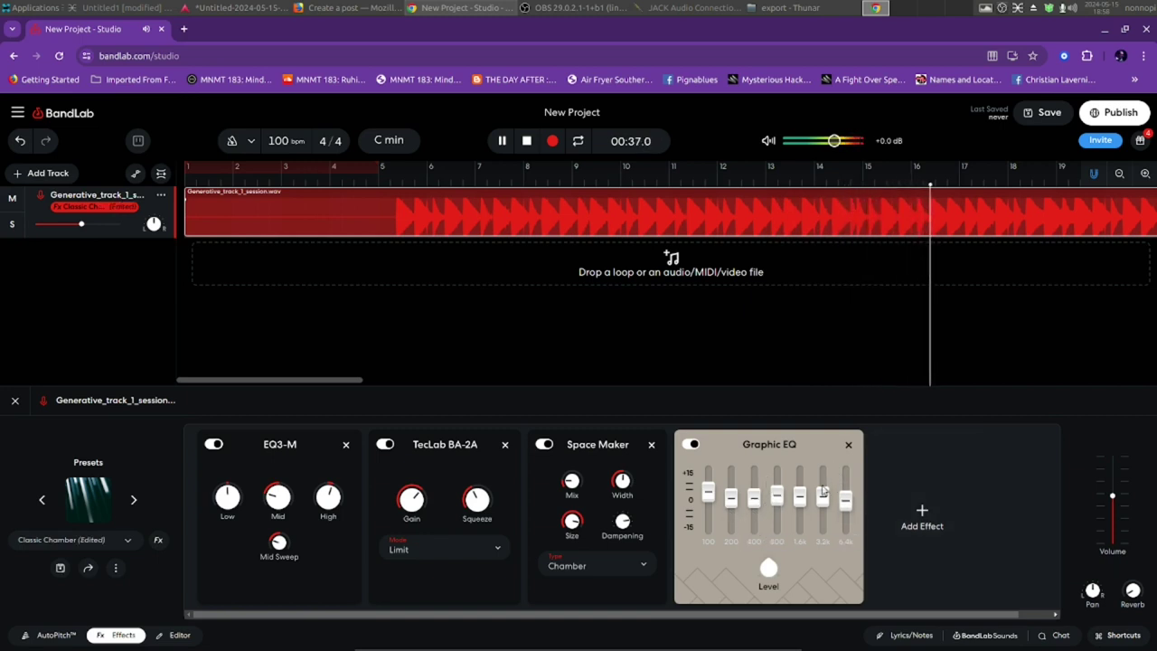
# Switch the TecLab BA-2A mode to Compress and slightly reduce its gain.
pyautogui.click(419, 551)
pyautogui.click(437, 508)
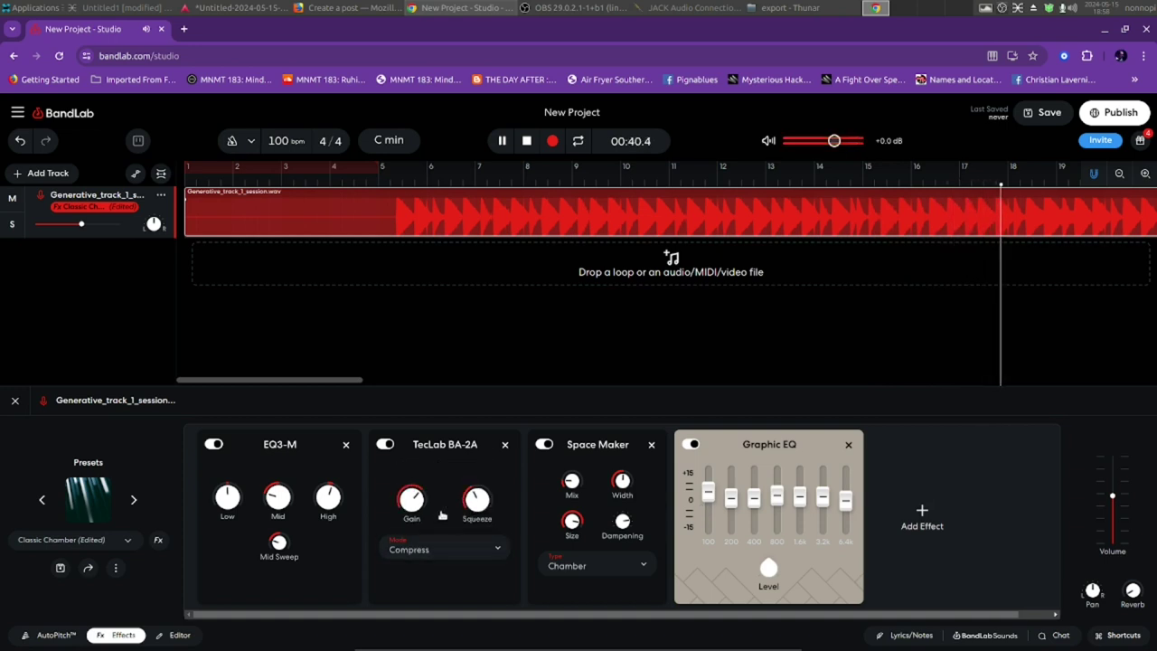
pyautogui.moveTo(417, 511)
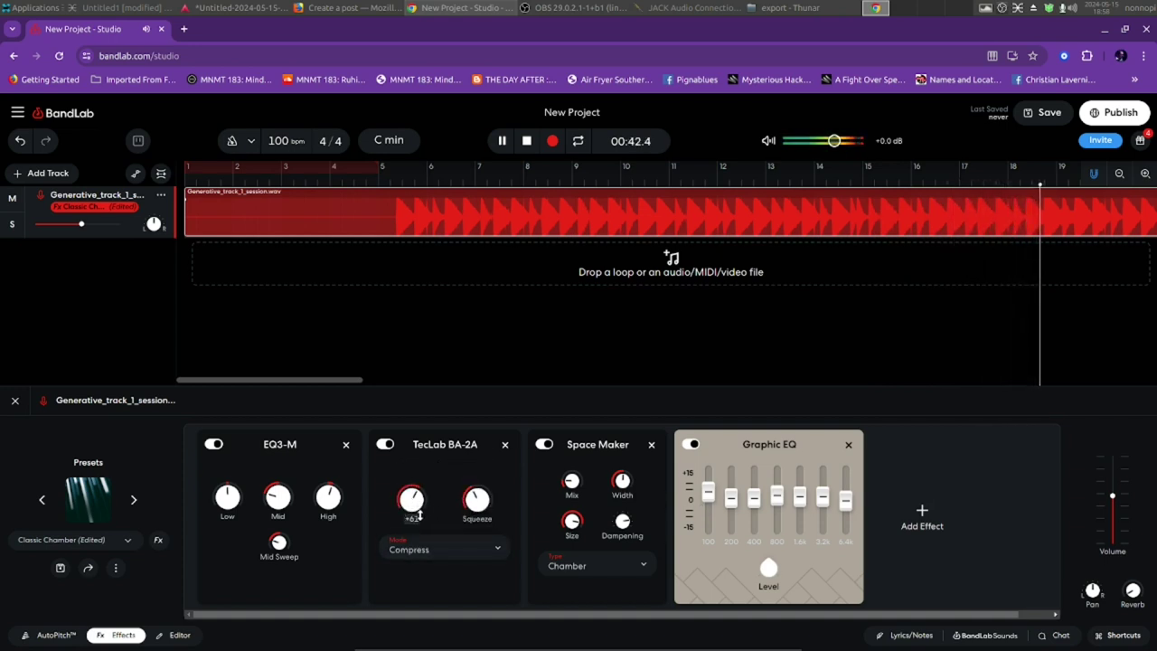
# Set the Space Maker reverb's width to about 4.9 and its type to Large Hall.
pyautogui.moveTo(622, 480)
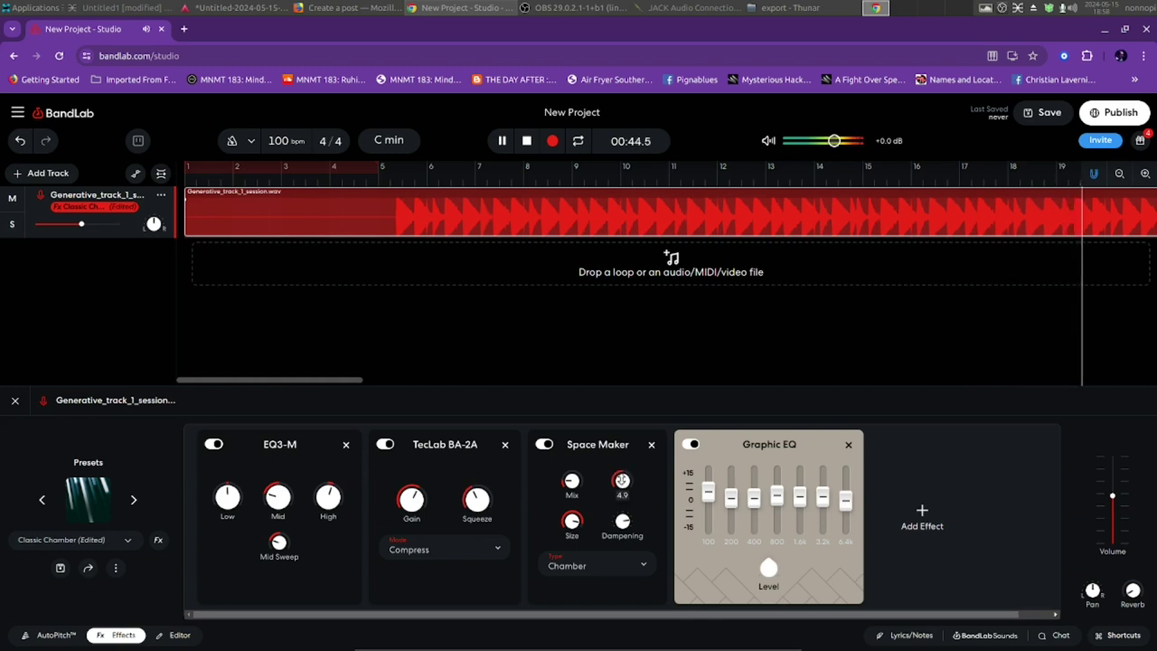
pyautogui.click(604, 565)
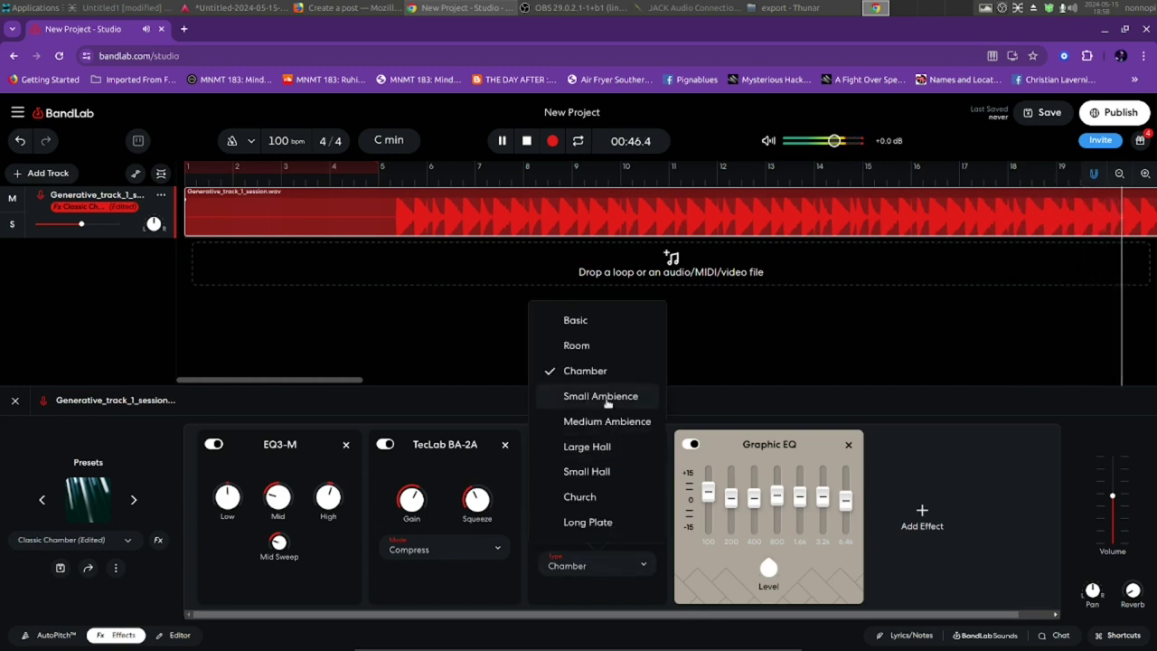
pyautogui.click(610, 447)
# Cut the low band in EQ3-M and slightly lower the Graphic EQ's 100 Hz band.
pyautogui.moveTo(233, 508)
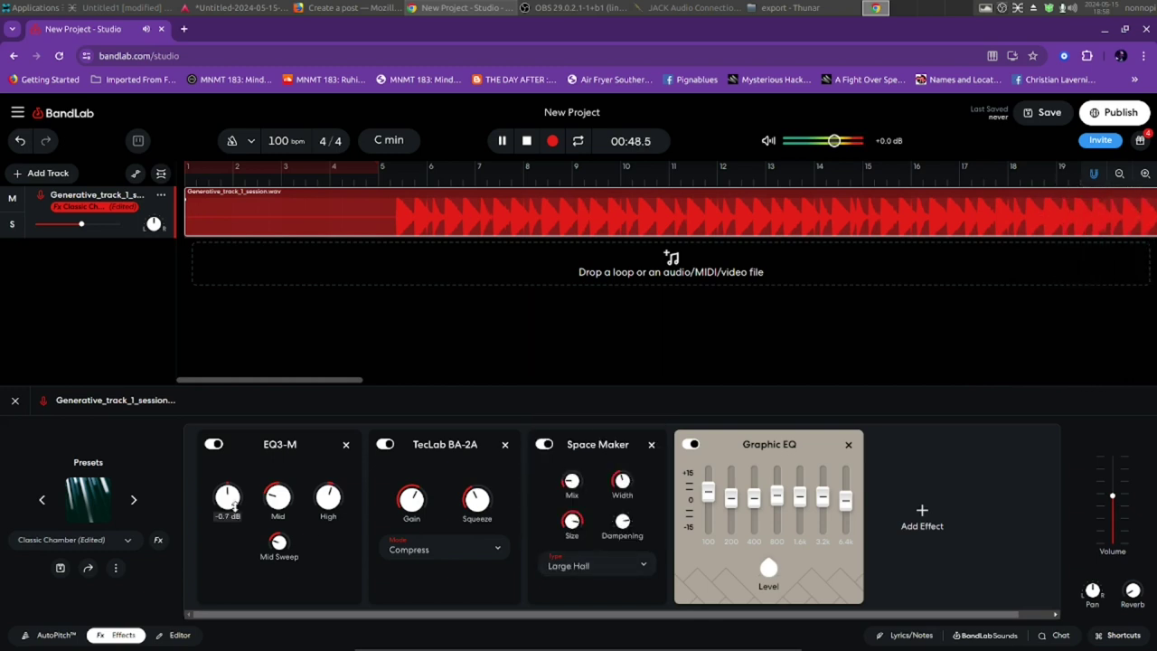
pyautogui.moveTo(229, 505); pyautogui.dragTo(237, 522)
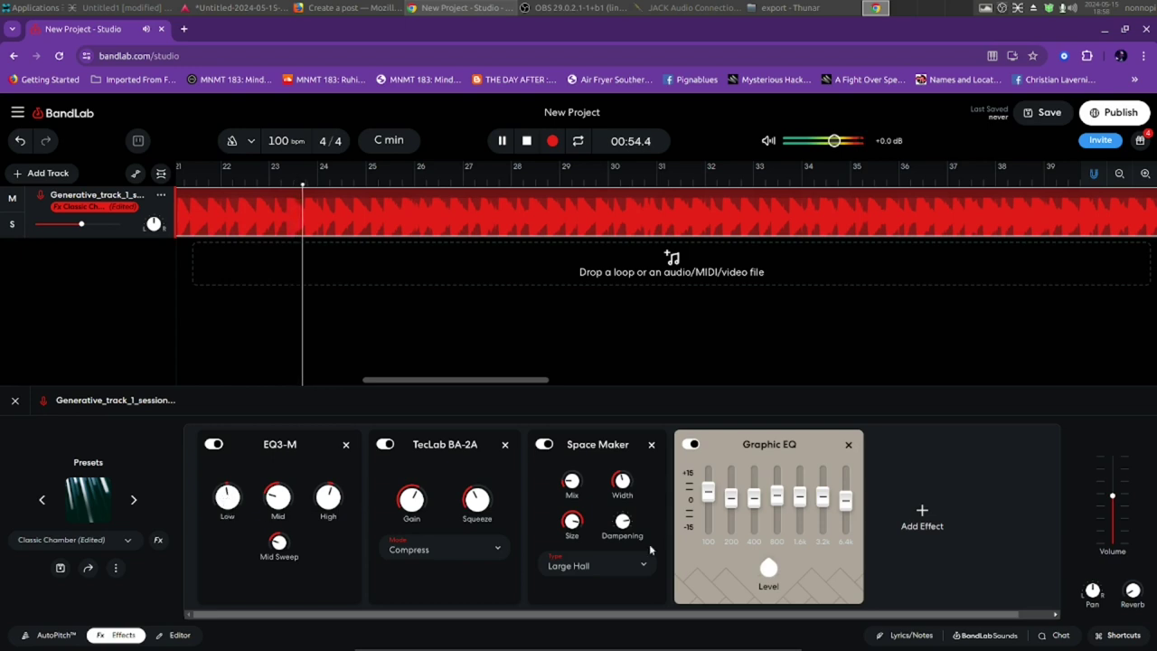
pyautogui.moveTo(709, 493); pyautogui.dragTo(715, 498)
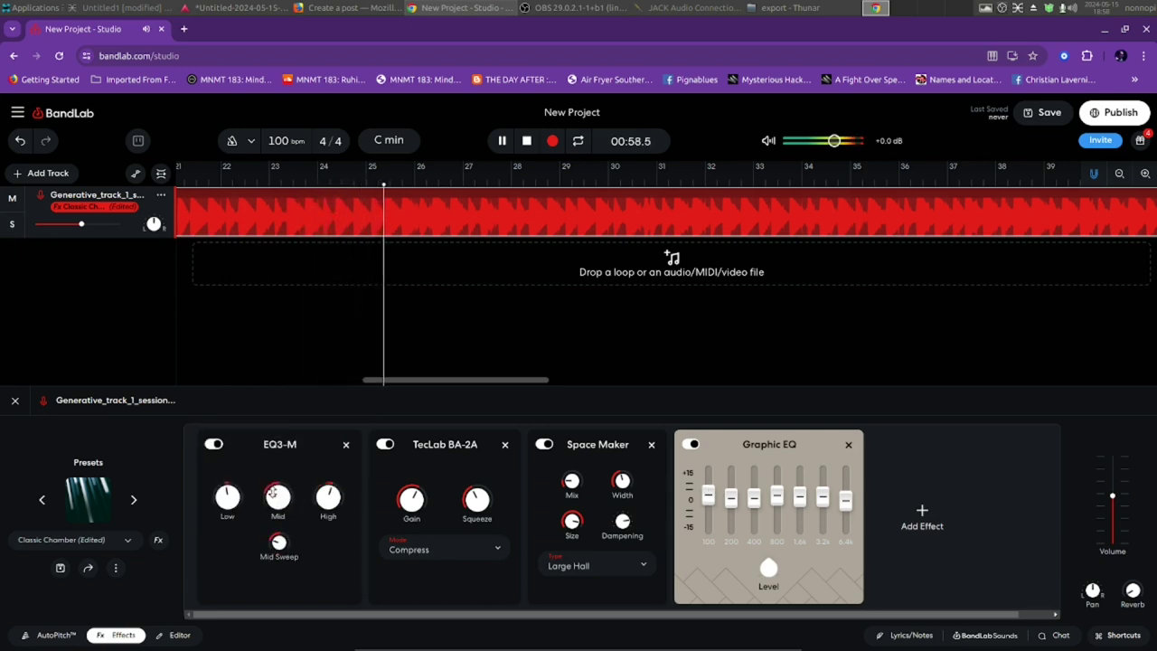
# Set EQ3-M's mid band slightly below centre, stop playback and dismiss the studio rating request.
pyautogui.moveTo(272, 493); pyautogui.dragTo(267, 476)
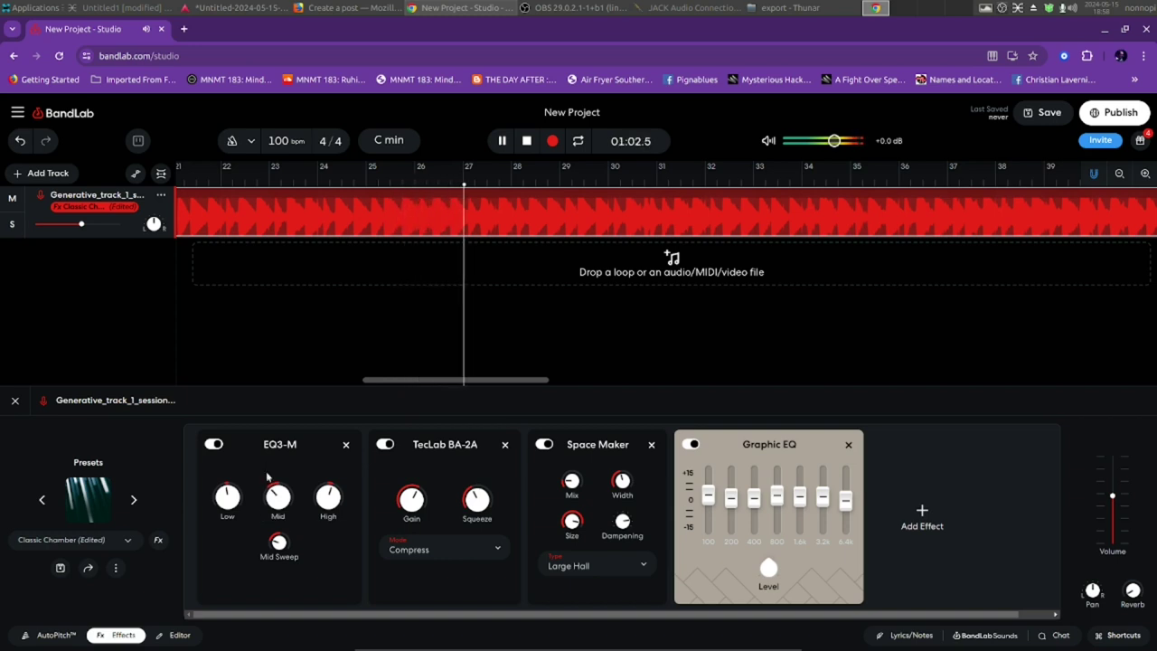
pyautogui.press('space')
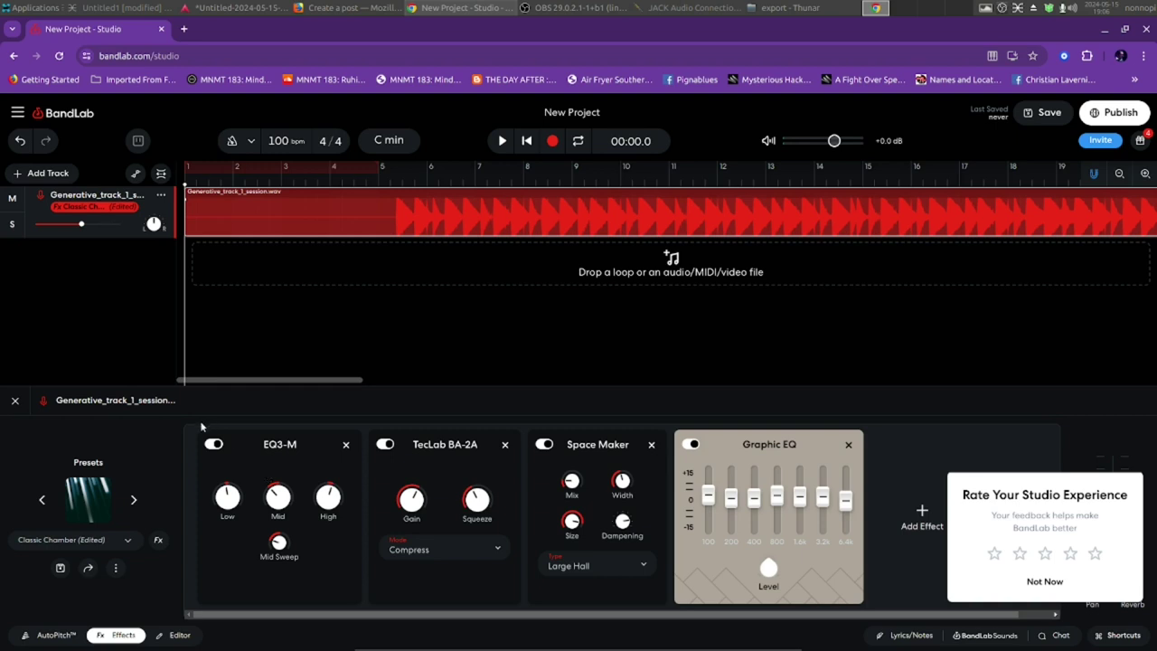
pyautogui.click(1030, 584)
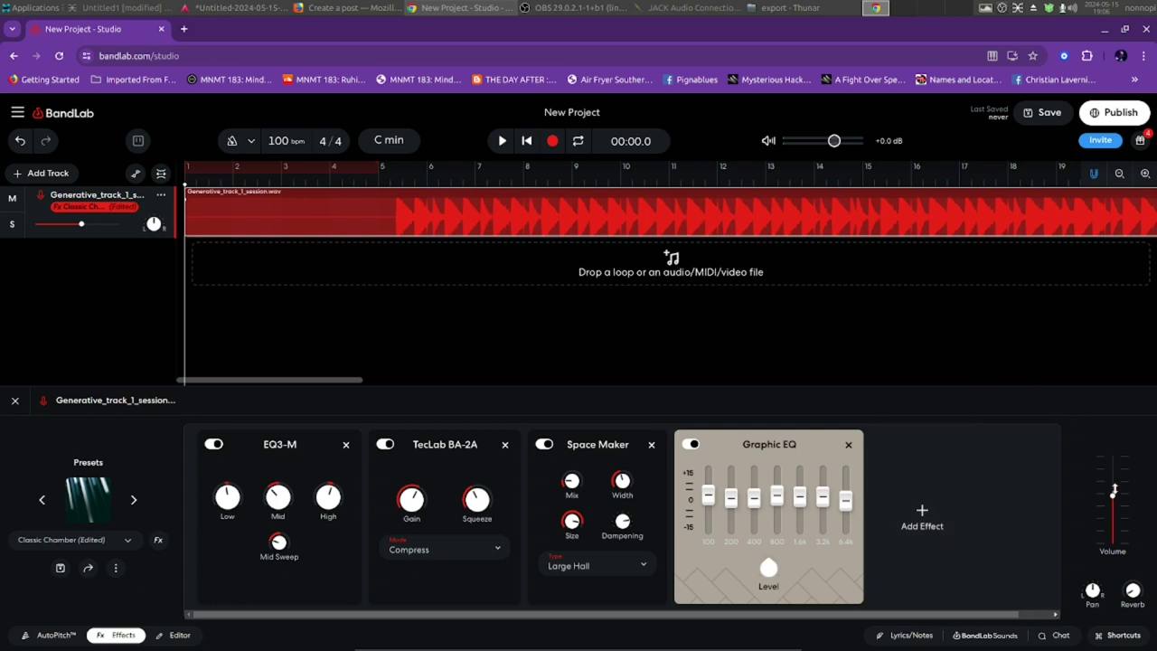
# Raise the volume of the Generative_track_1 track slightly.
pyautogui.moveTo(1112, 496); pyautogui.dragTo(1112, 490)
pyautogui.moveTo(1132, 590)
pyautogui.moveTo(1116, 490); pyautogui.dragTo(1116, 493)
# Start publishing the project, naming it Generative_tracks and setting its genre to Electronic.
pyautogui.click(1131, 114)
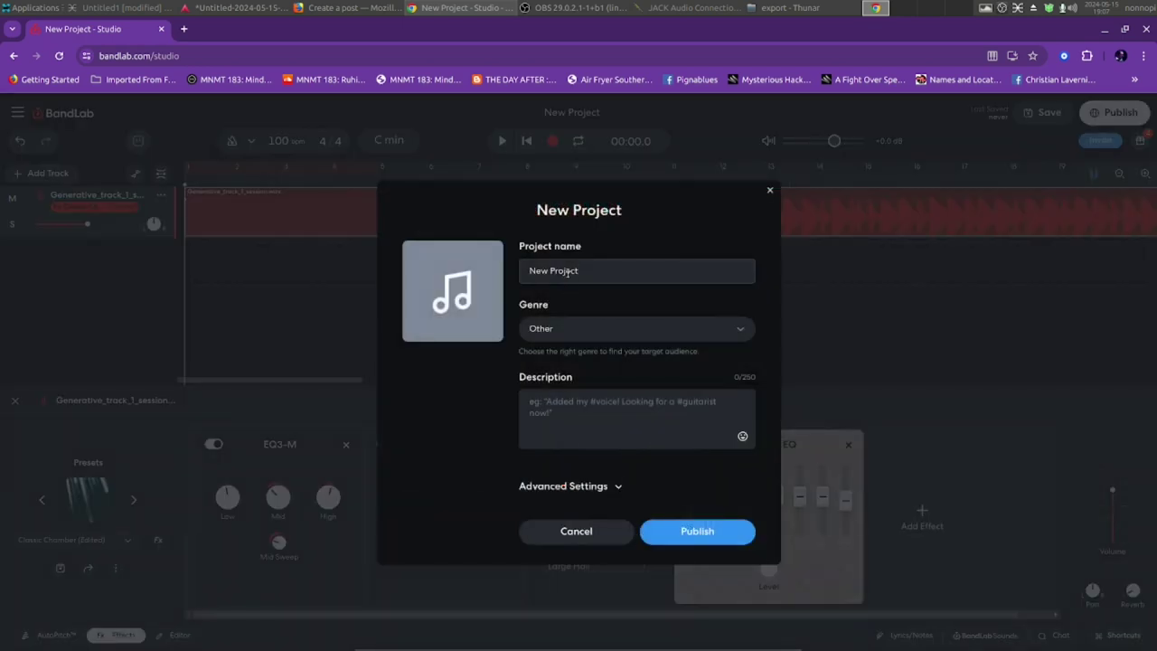
pyautogui.click(568, 271)
pyautogui.tripleClick(566, 271)
pyautogui.click(564, 272)
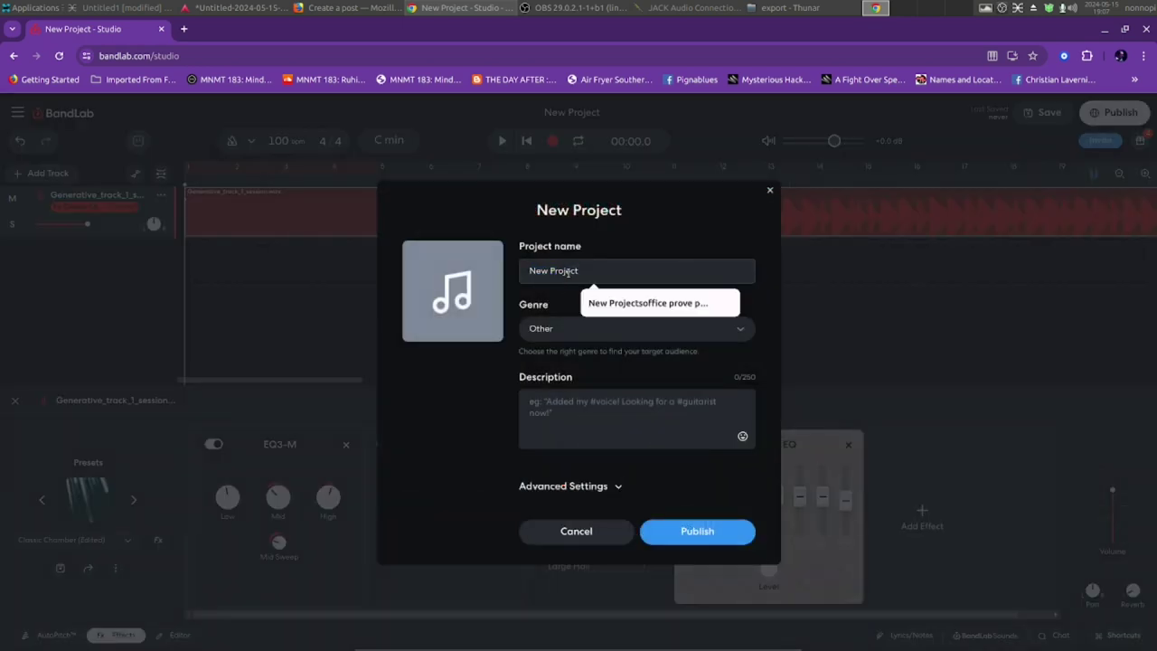
pyautogui.write('Gene')
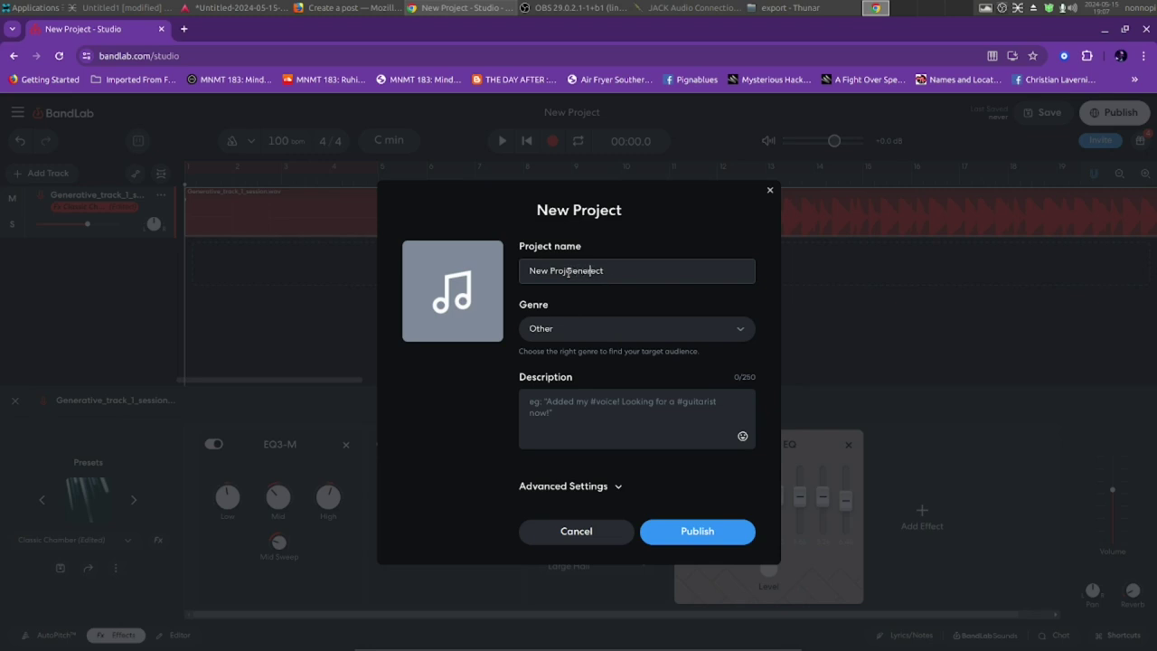
pyautogui.write('rative_')
pyautogui.tripleClick(568, 271)
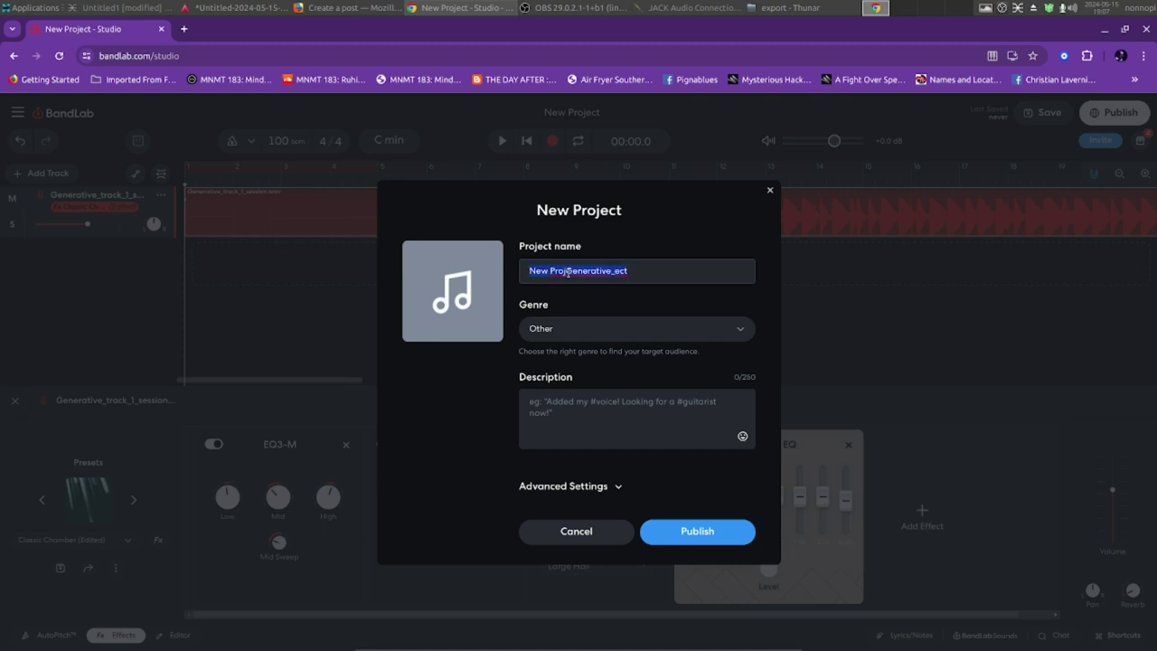
pyautogui.write('Gene')
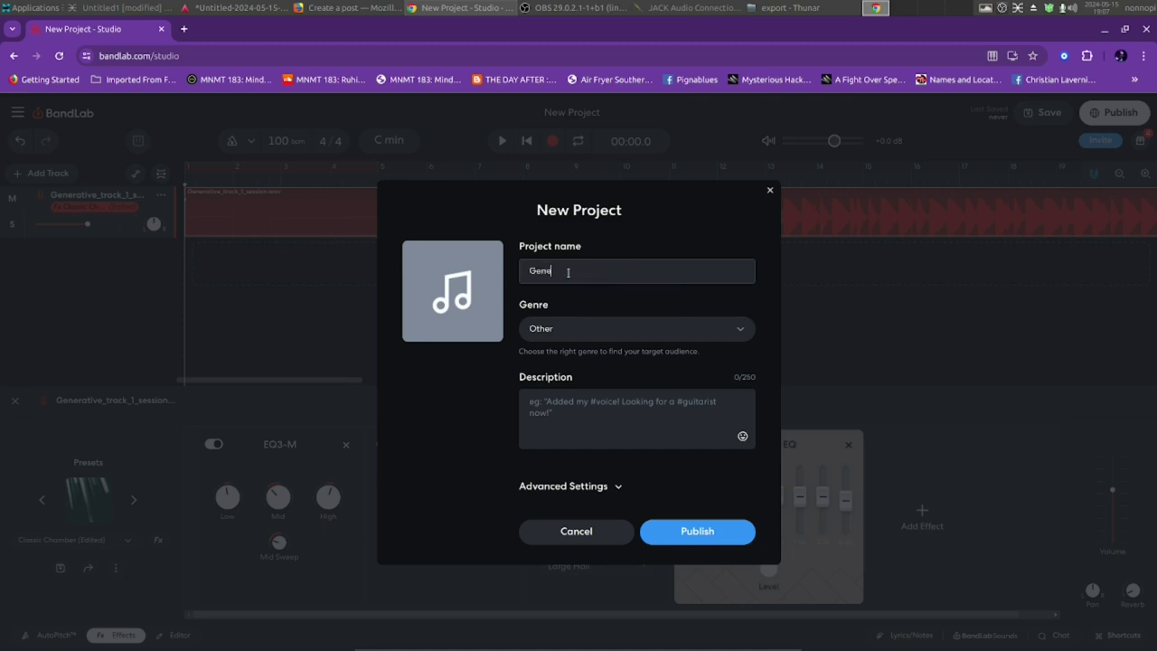
pyautogui.write('rative_tracks')
pyautogui.click(589, 328)
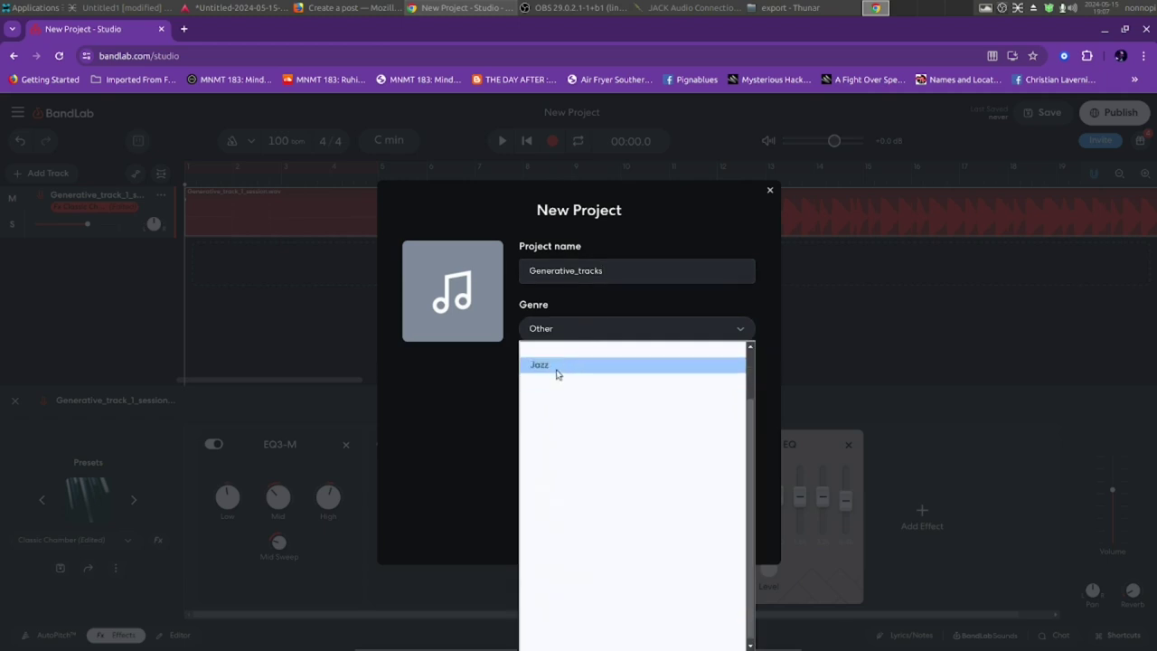
pyautogui.click(545, 359)
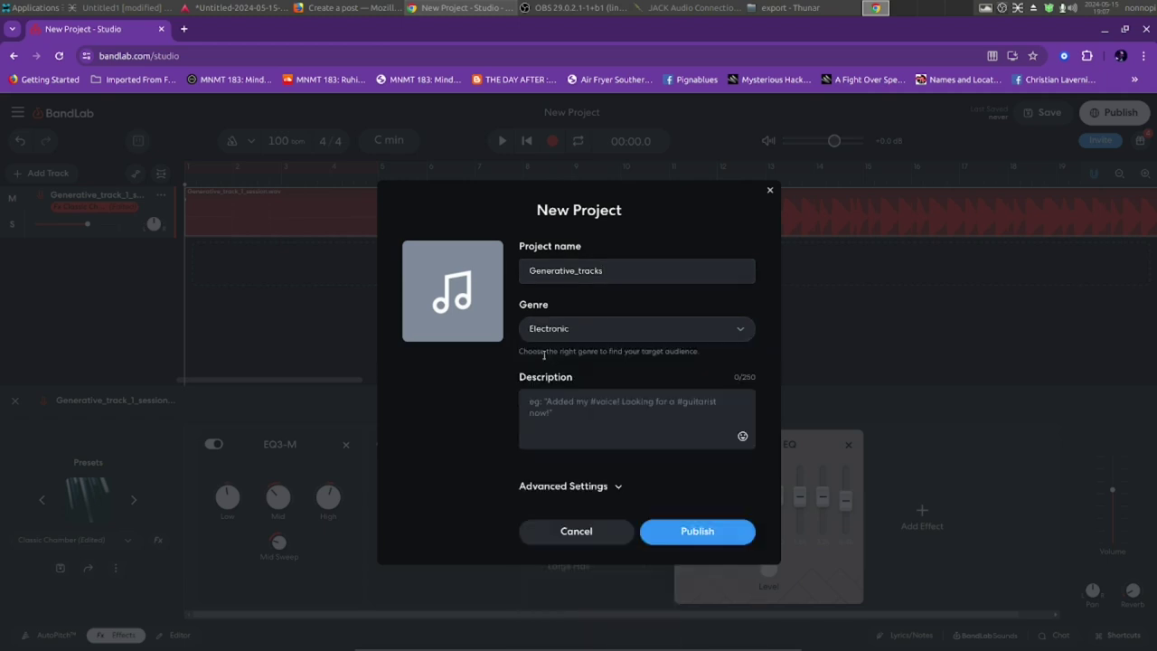
# In the advanced publishing settings, make the project forkable and set mastering to Manual.
pyautogui.click(583, 484)
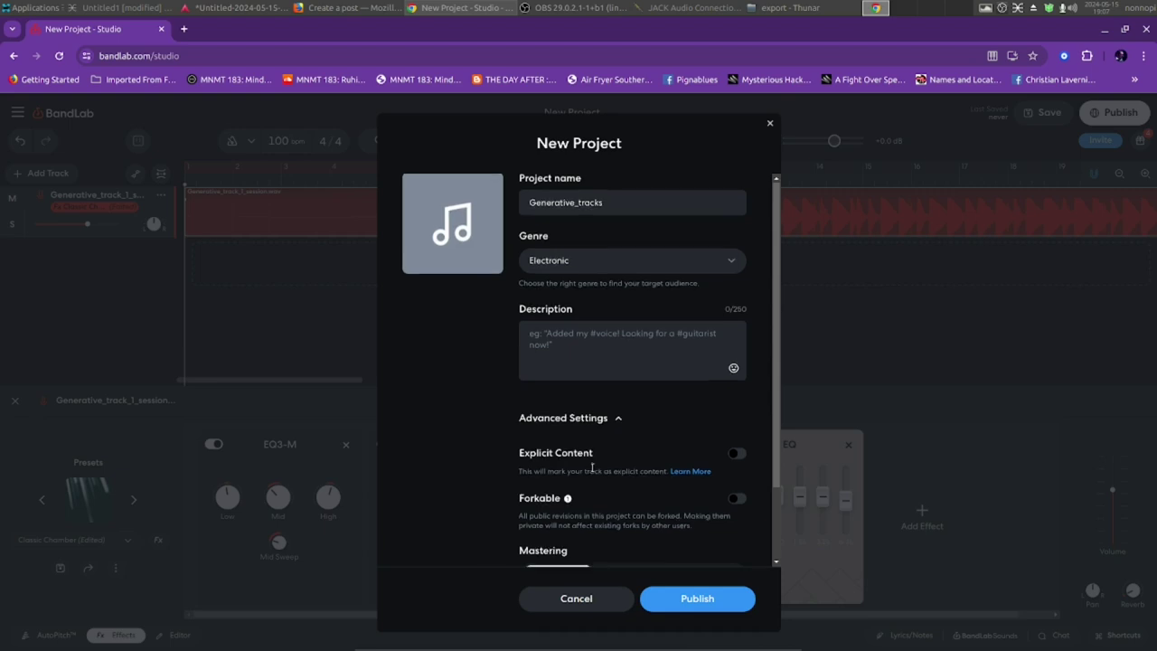
pyautogui.scroll(-2, 605, 466)
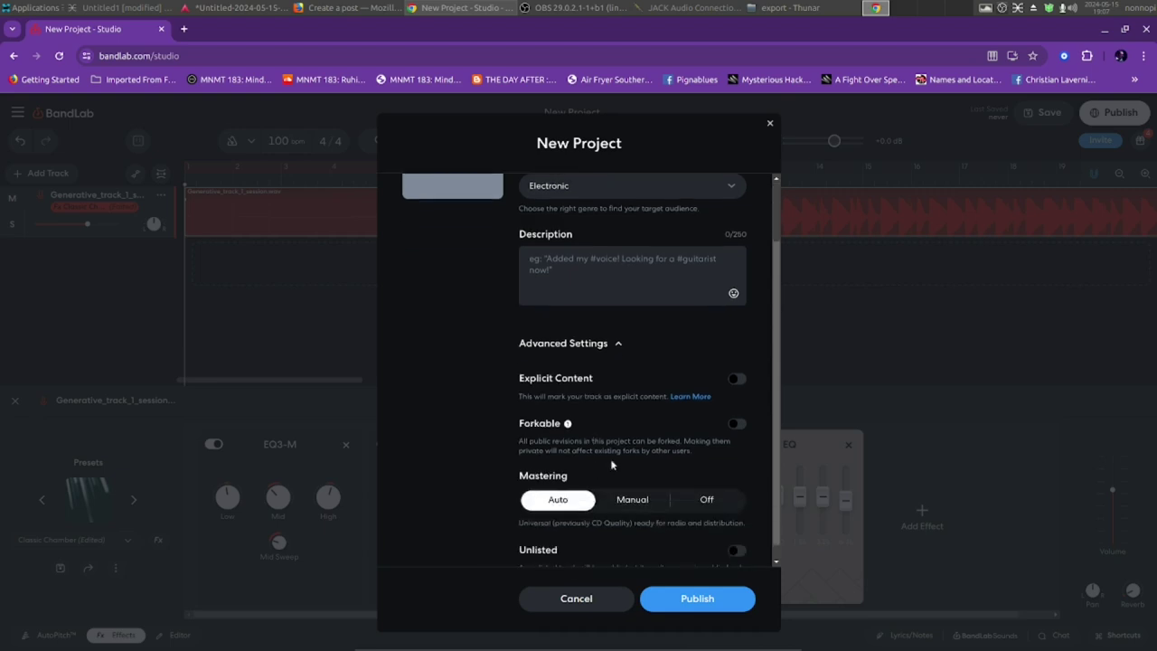
pyautogui.click(737, 425)
pyautogui.click(640, 504)
pyautogui.scroll(-1, 640, 504)
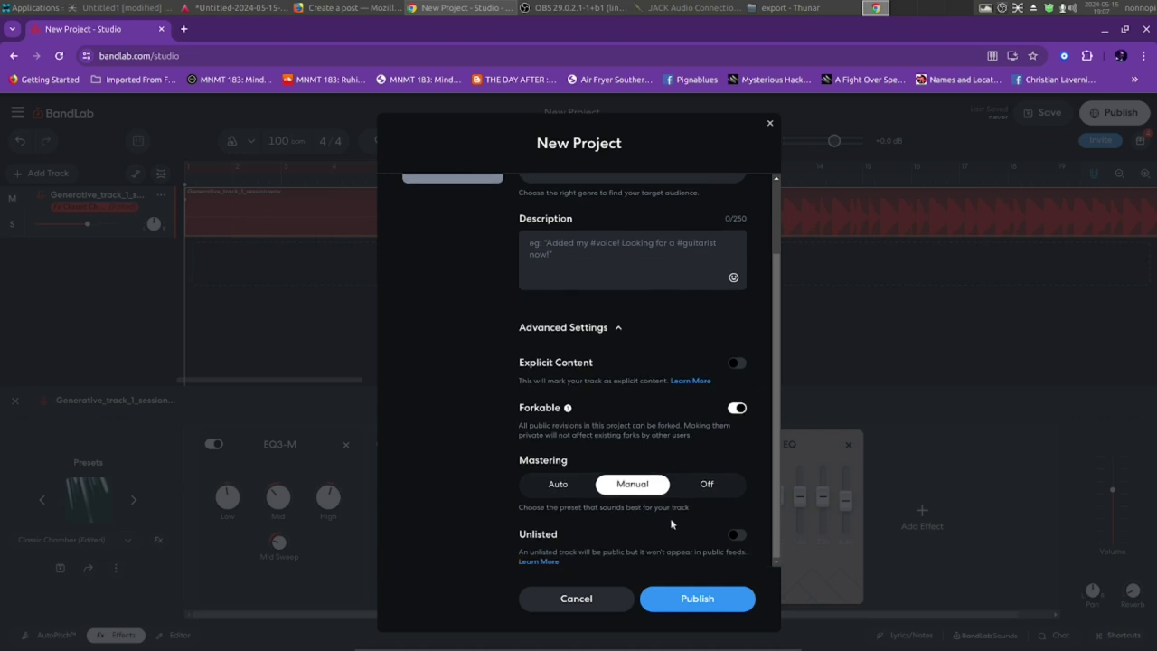
# Enter the project description "made with Sonic Pi on MXLINUX".
pyautogui.scroll(3, 672, 524)
pyautogui.scroll(-3, 672, 523)
pyautogui.scroll(2, 671, 524)
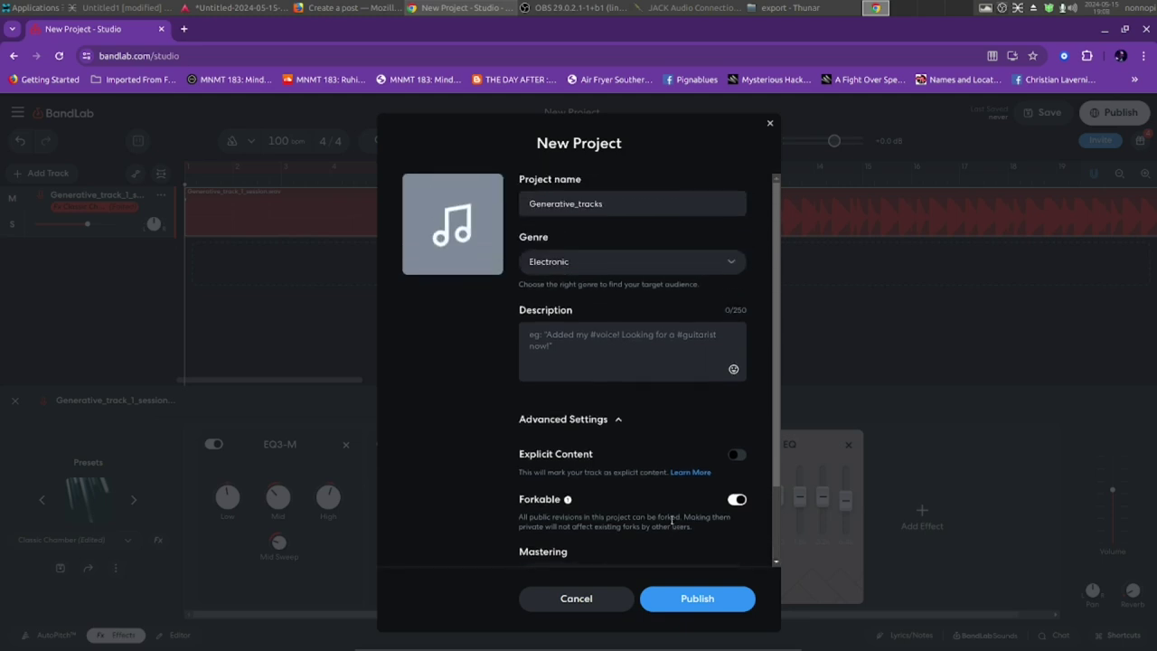
pyautogui.scroll(-2, 671, 519)
pyautogui.scroll(2, 671, 519)
pyautogui.write('mad')
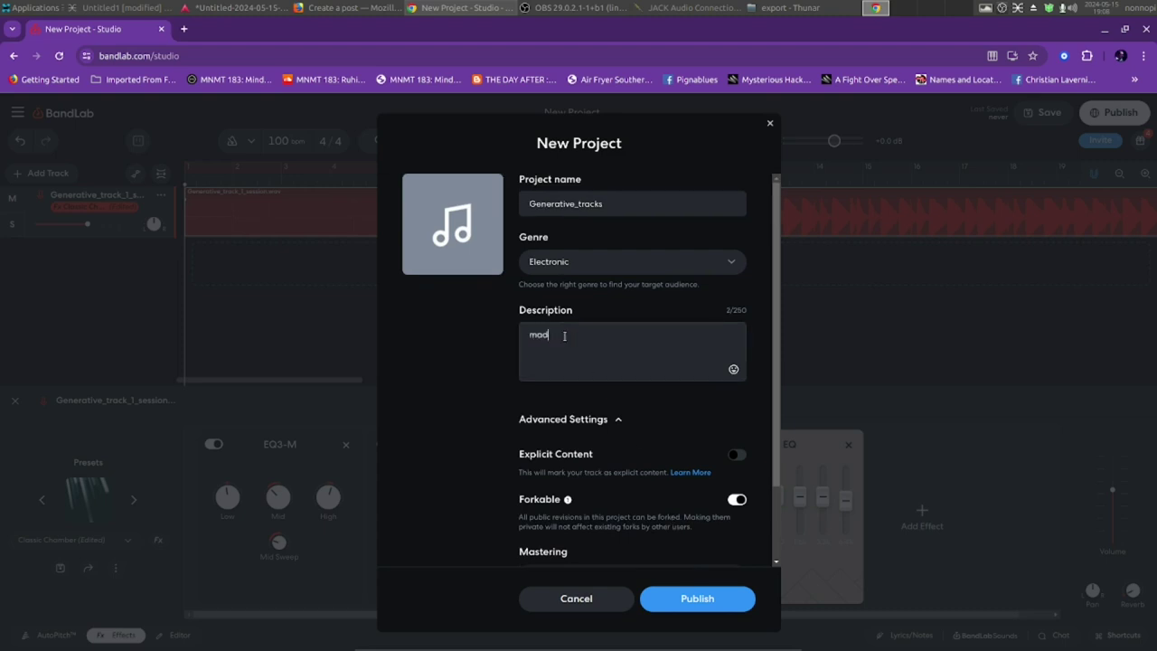
pyautogui.write('e with')
pyautogui.write(' Sonic P')
pyautogui.write('i on De')
pyautogui.write('b')
pyautogui.press('BackSpace')
pyautogui.press('BackSpace')
pyautogui.press('BackSpace')
pyautogui.press('BackSpace')
pyautogui.write('MXLINUX')
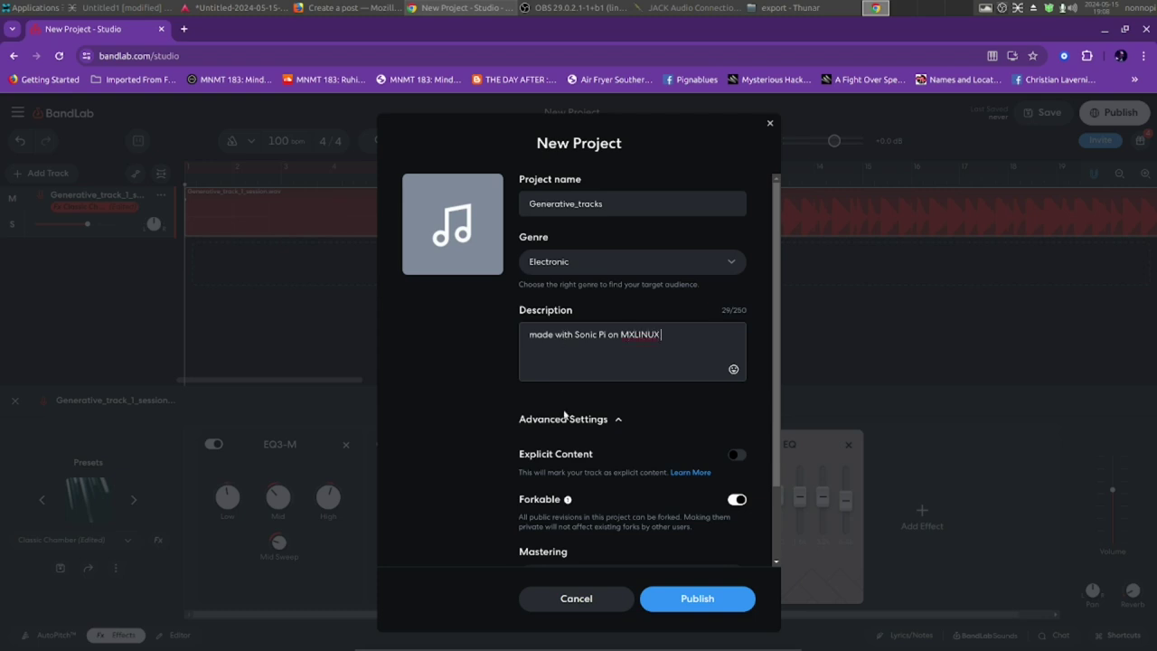
# Upload _3a610477-10e7-4328-a51c-e78a5cd43500.jpeg from Downloads as the project's cover picture.
pyautogui.click(456, 220)
pyautogui.click(580, 373)
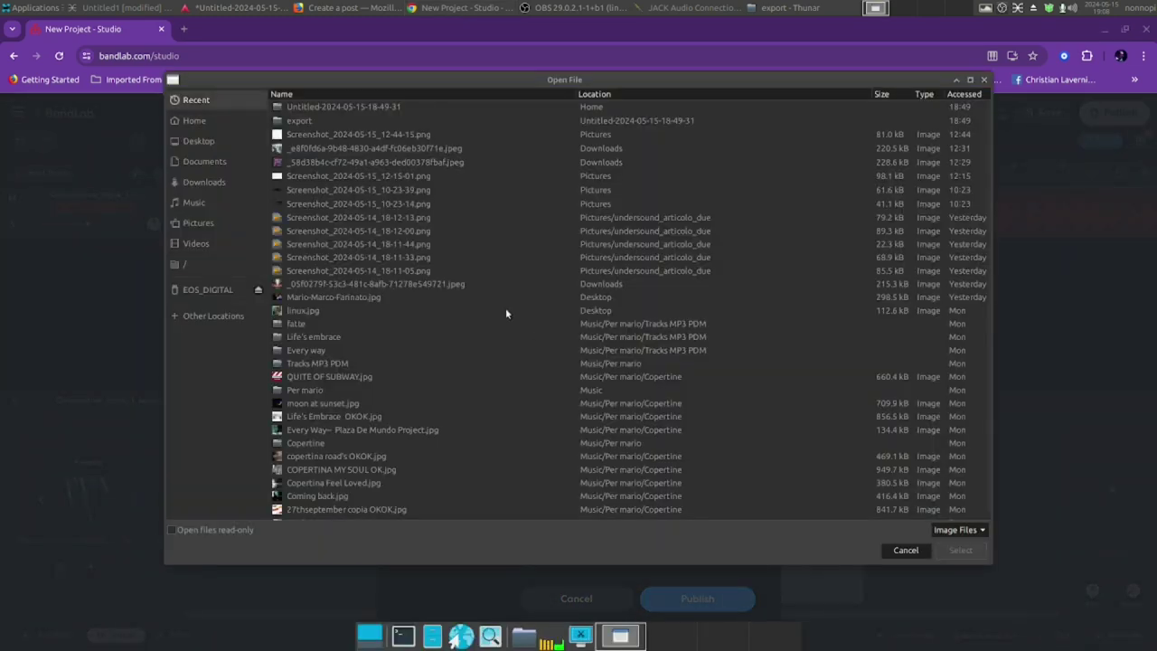
pyautogui.click(216, 204)
pyautogui.click(214, 184)
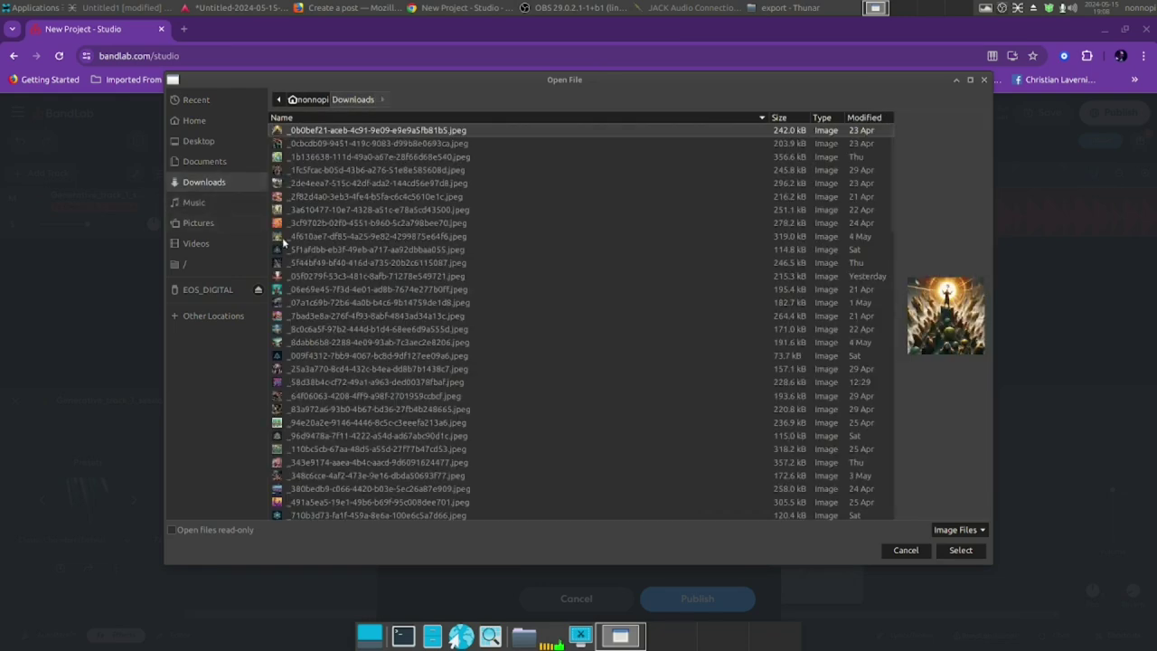
pyautogui.click(291, 225)
pyautogui.press('Up')
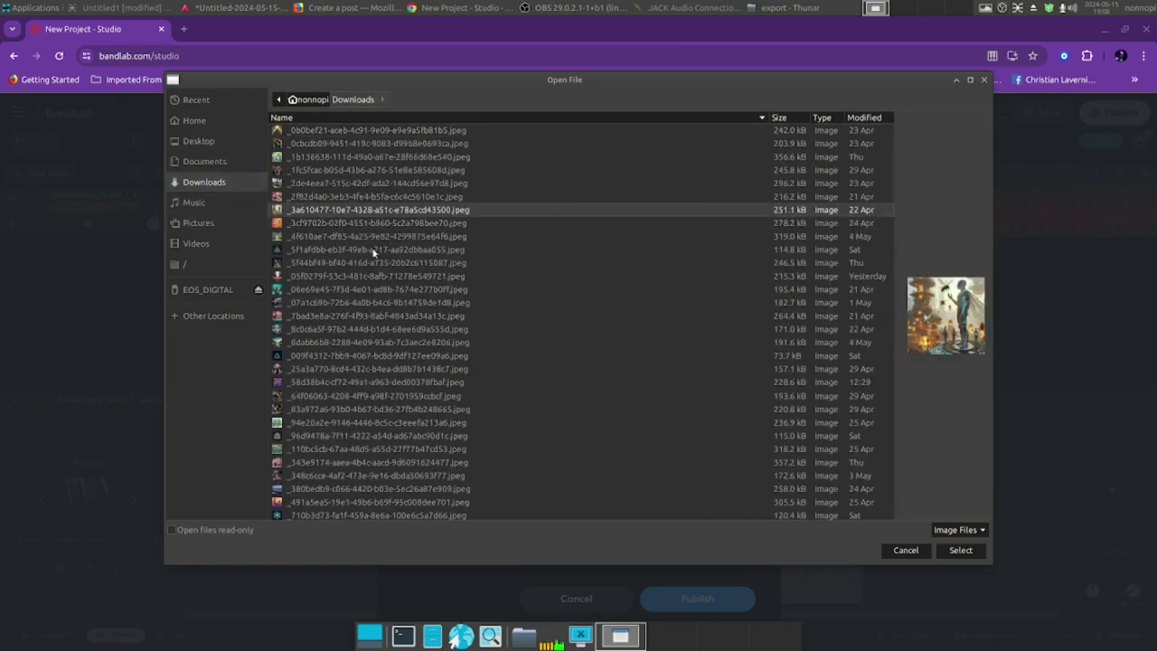
pyautogui.click(961, 550)
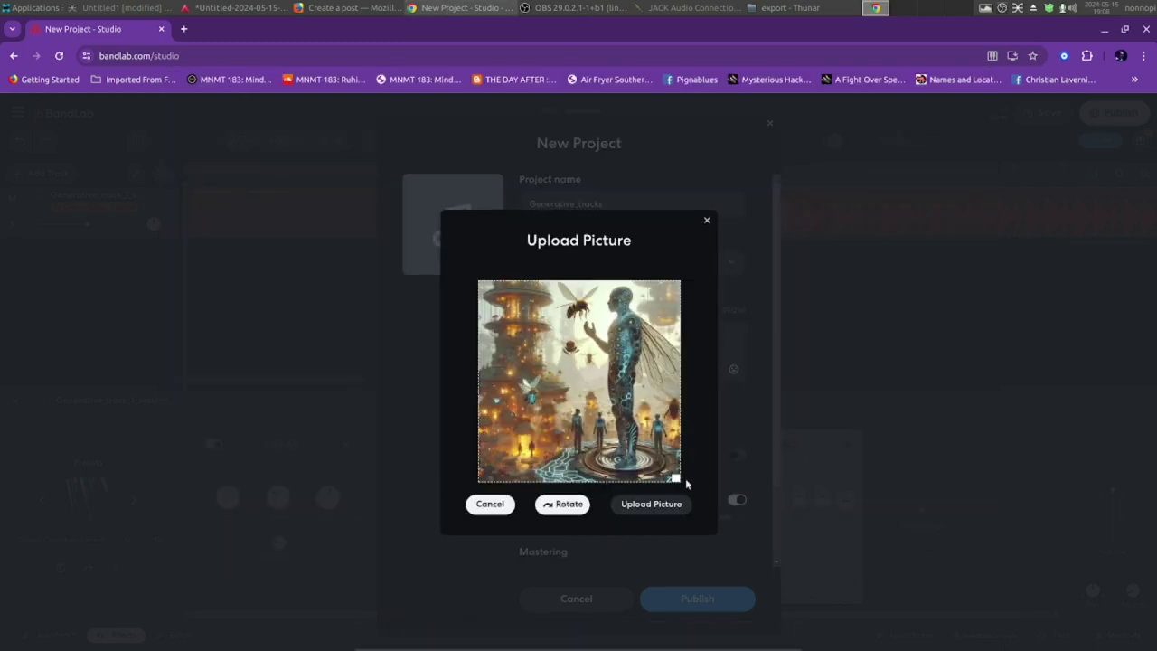
pyautogui.click(662, 507)
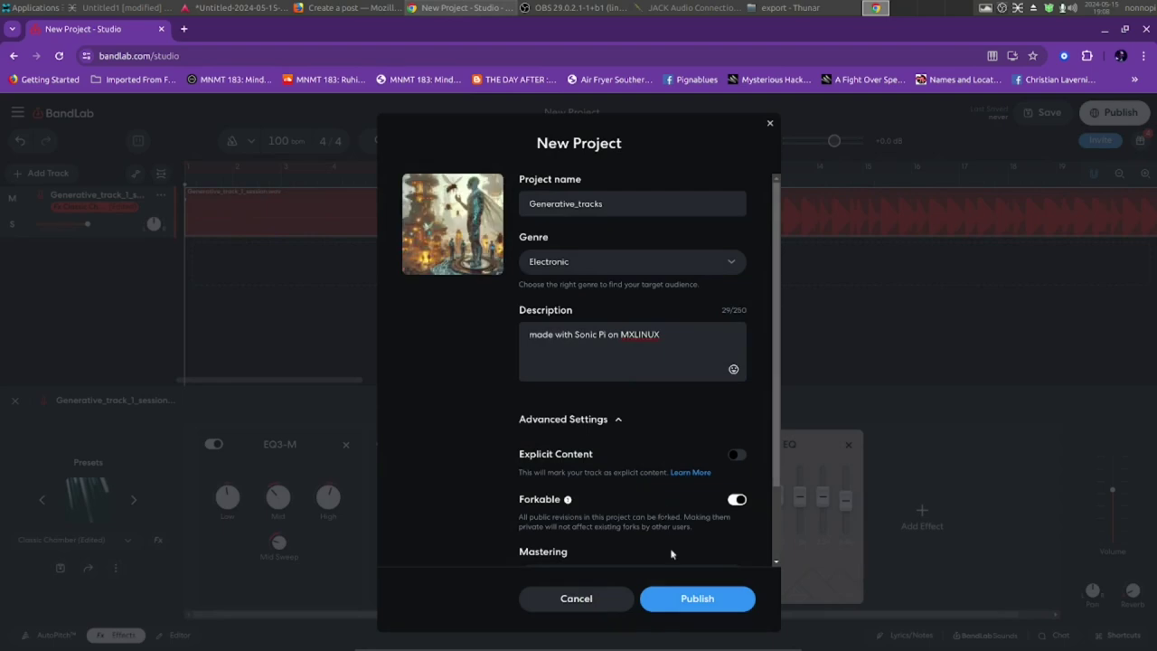
# Submit the project for publishing and audition the Universal, Clarity, Tape and Fire mastering presets on the track.
pyautogui.click(689, 596)
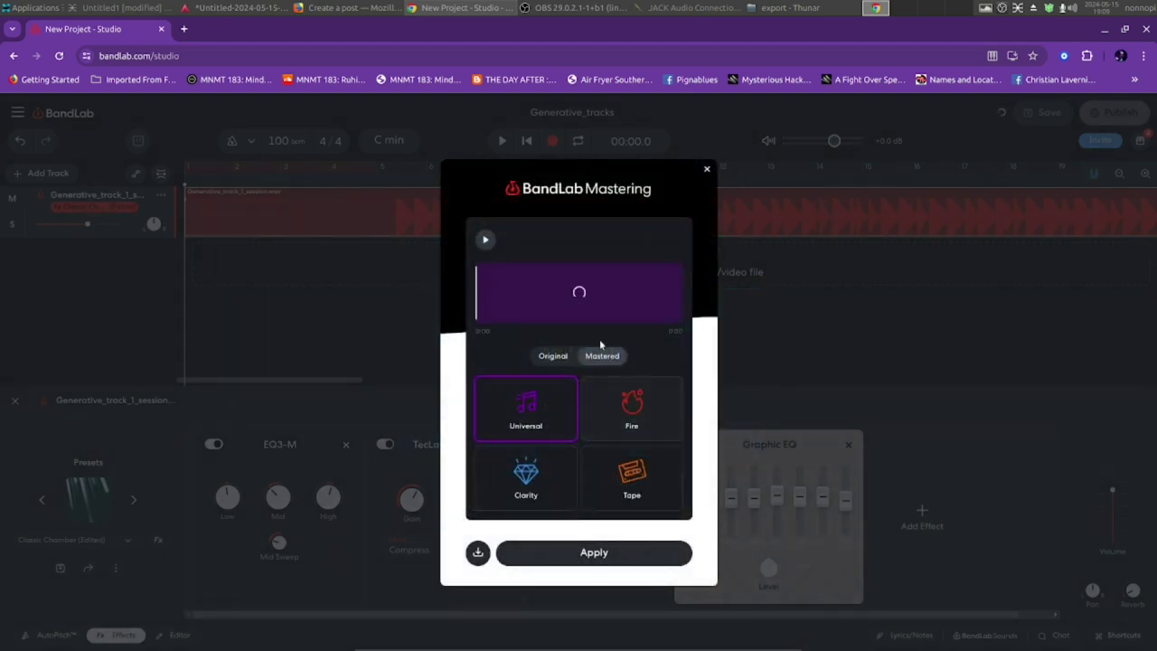
pyautogui.click(484, 241)
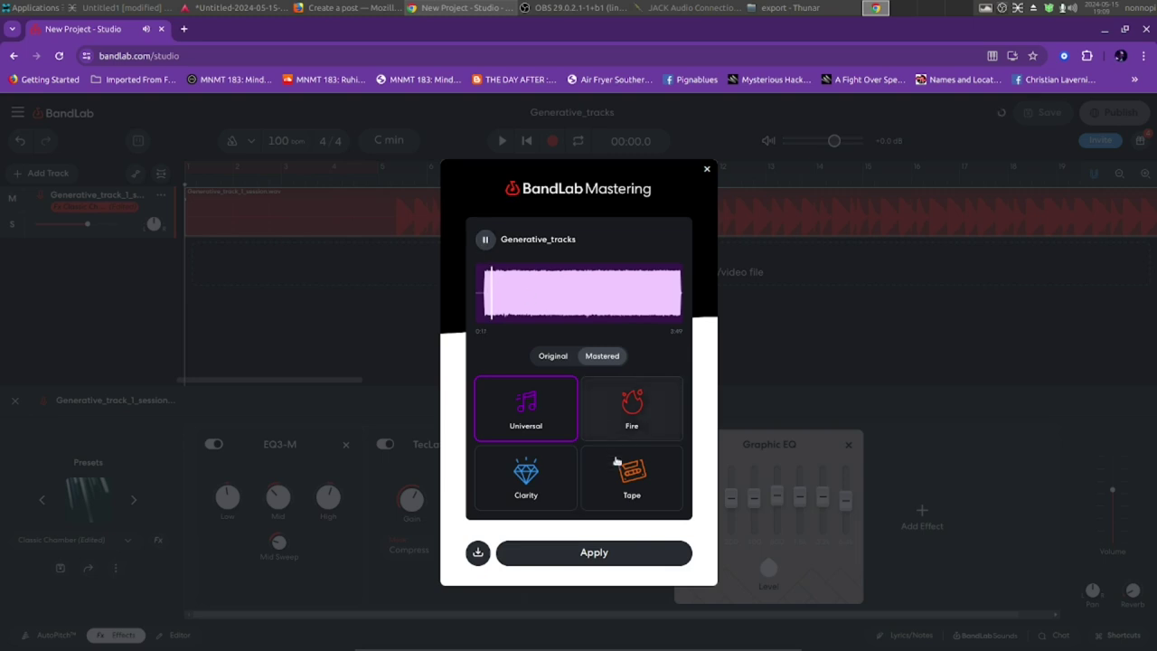
pyautogui.click(555, 482)
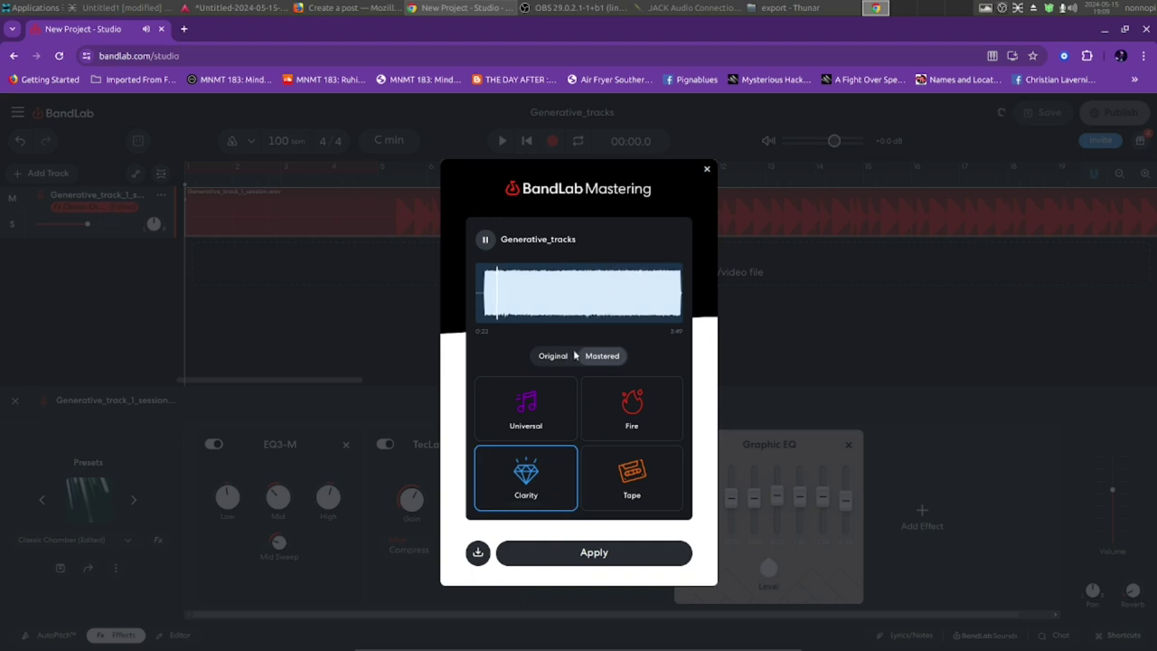
pyautogui.click(619, 478)
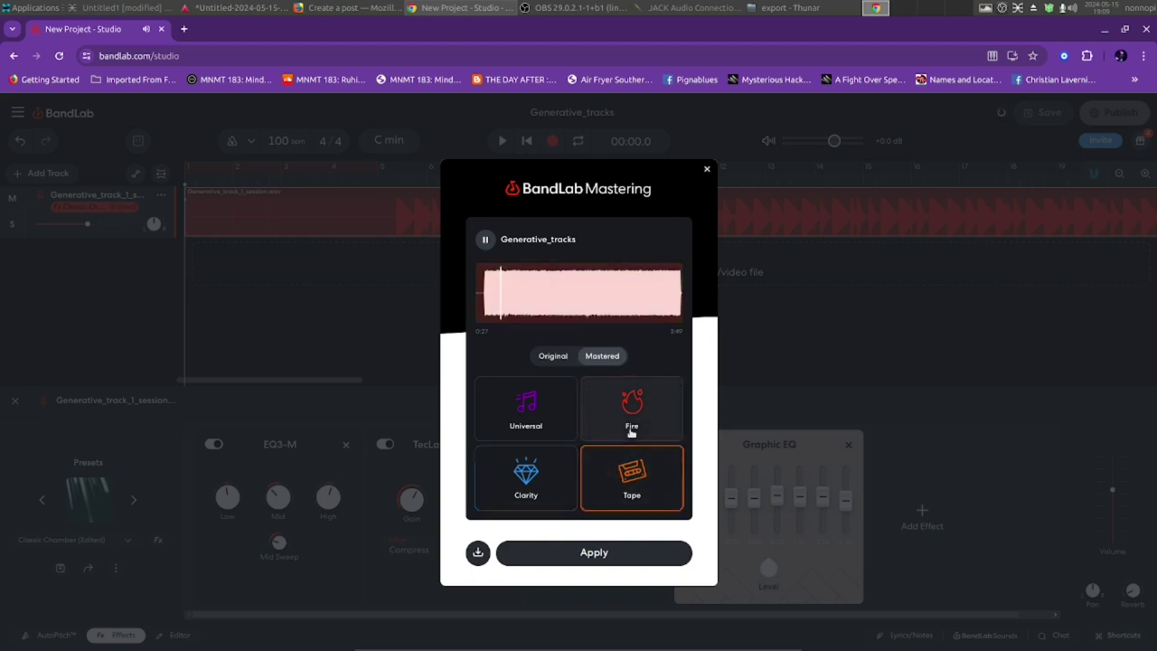
pyautogui.click(631, 432)
pyautogui.click(545, 415)
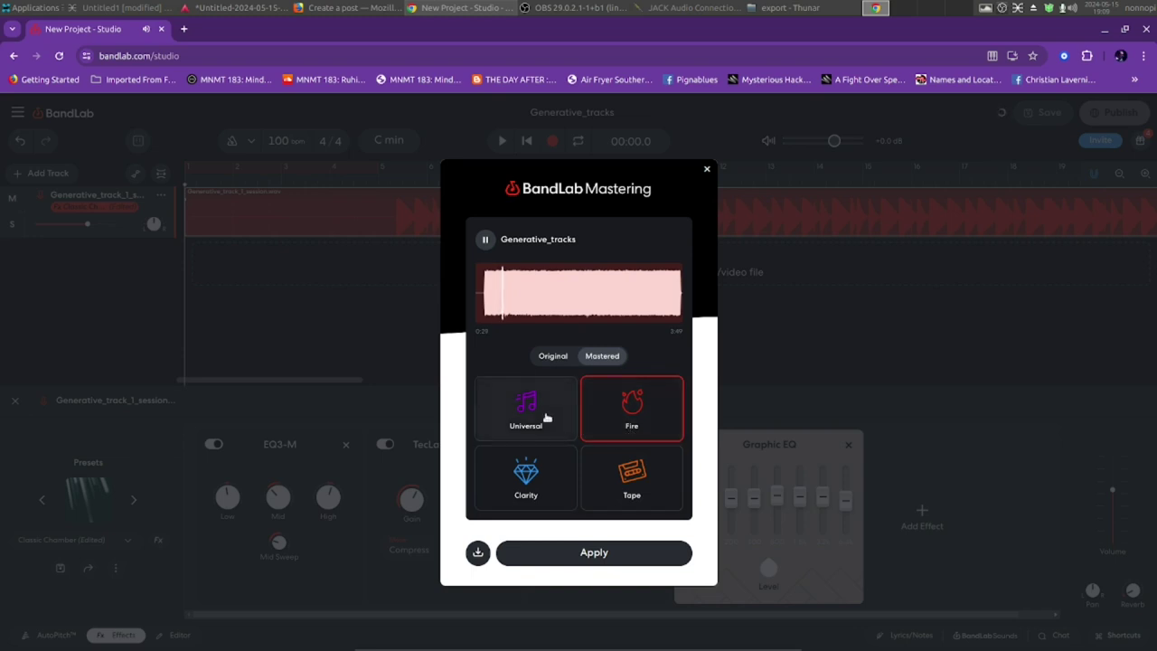
pyautogui.click(634, 488)
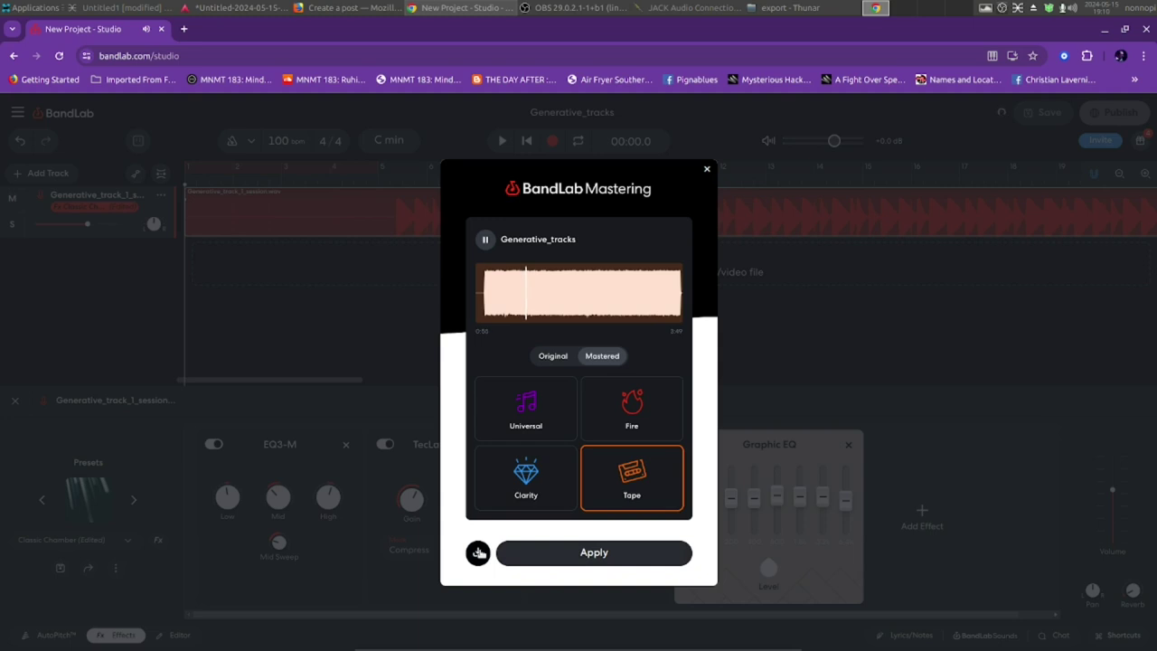
# Download the track mastered with the Universal preset and close the browser without saving the project.
pyautogui.click(524, 416)
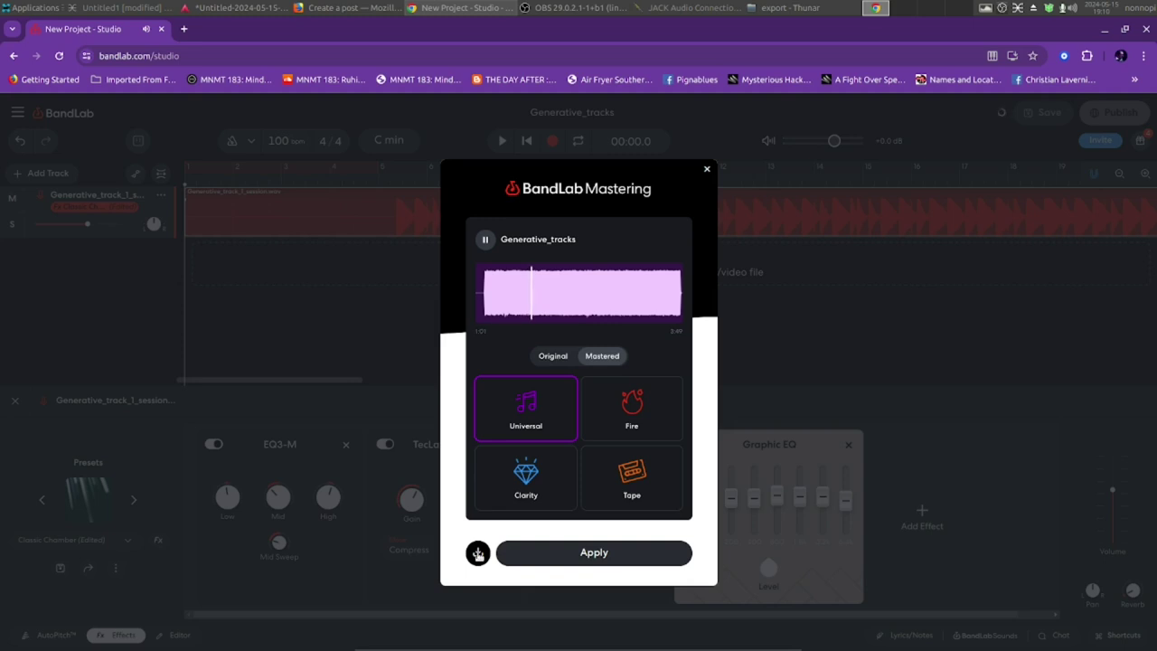
pyautogui.click(478, 554)
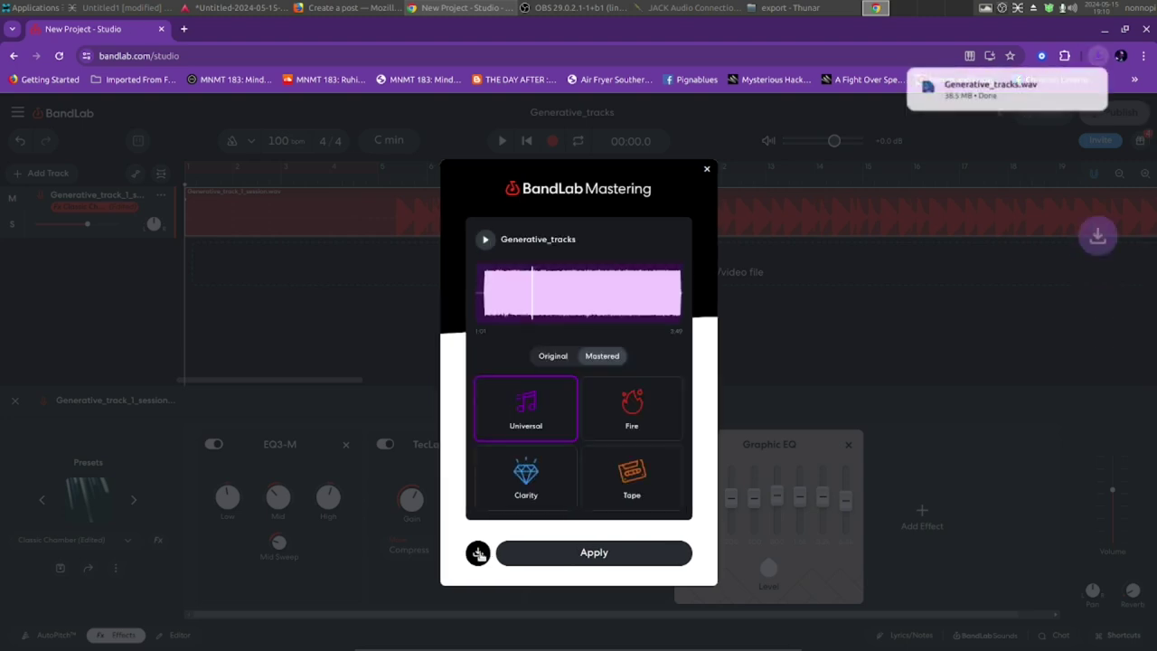
pyautogui.click(1146, 31)
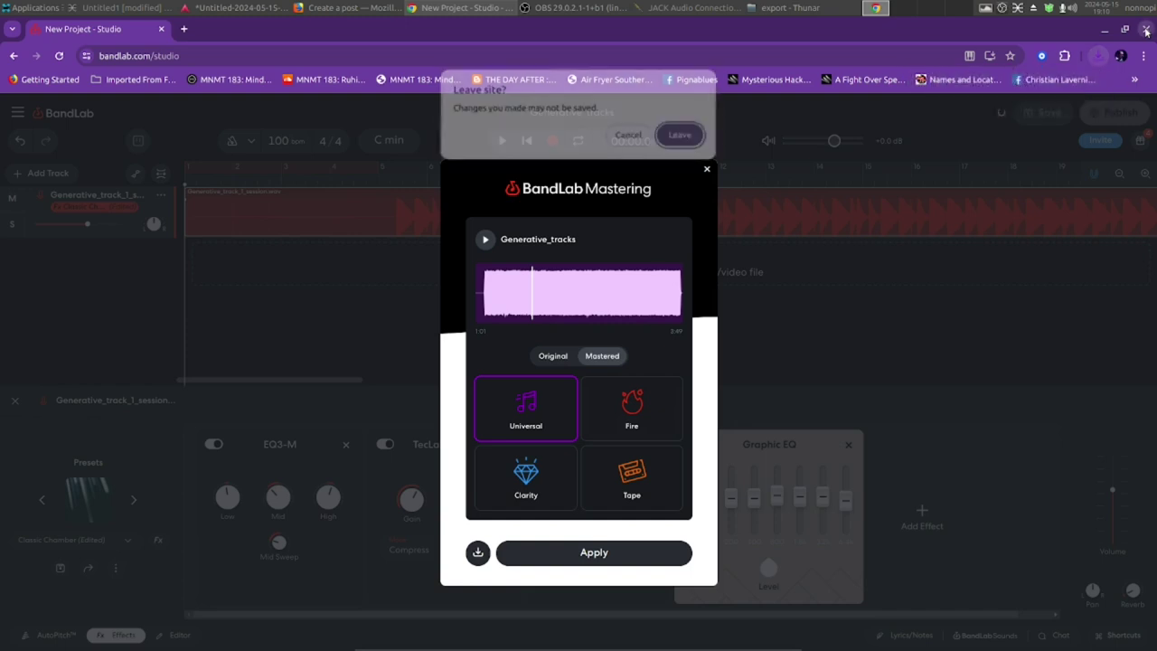
pyautogui.click(685, 135)
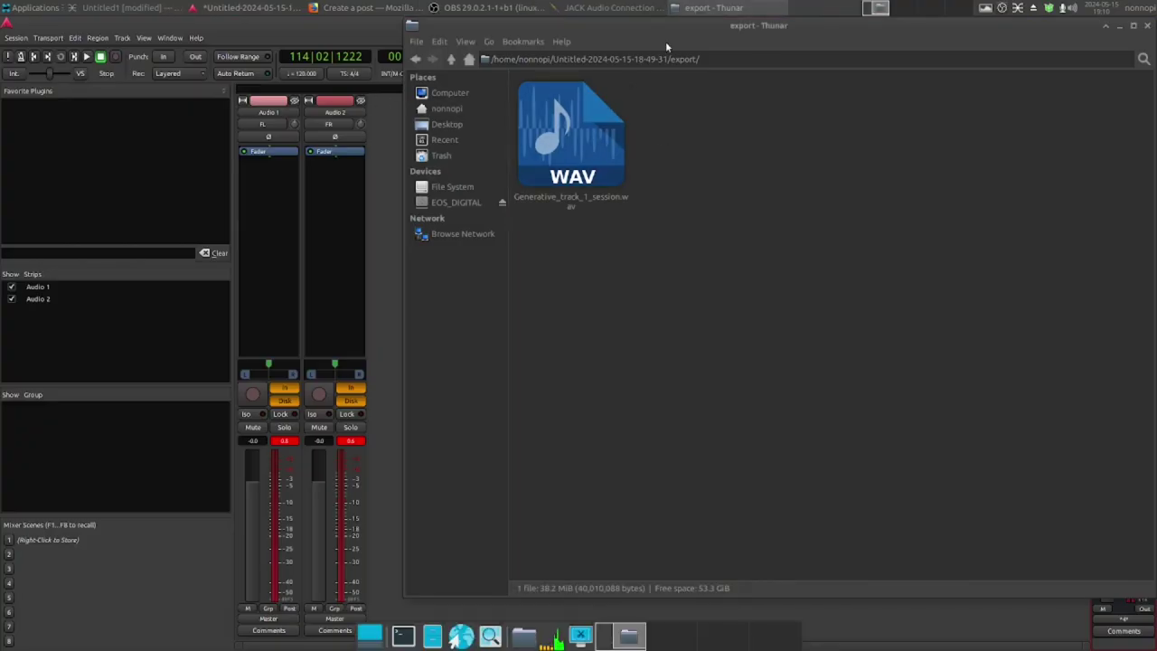
# Switch to Ardour and quit it, discarding and permanently deleting the unnamed session.
pyautogui.click(254, 35)
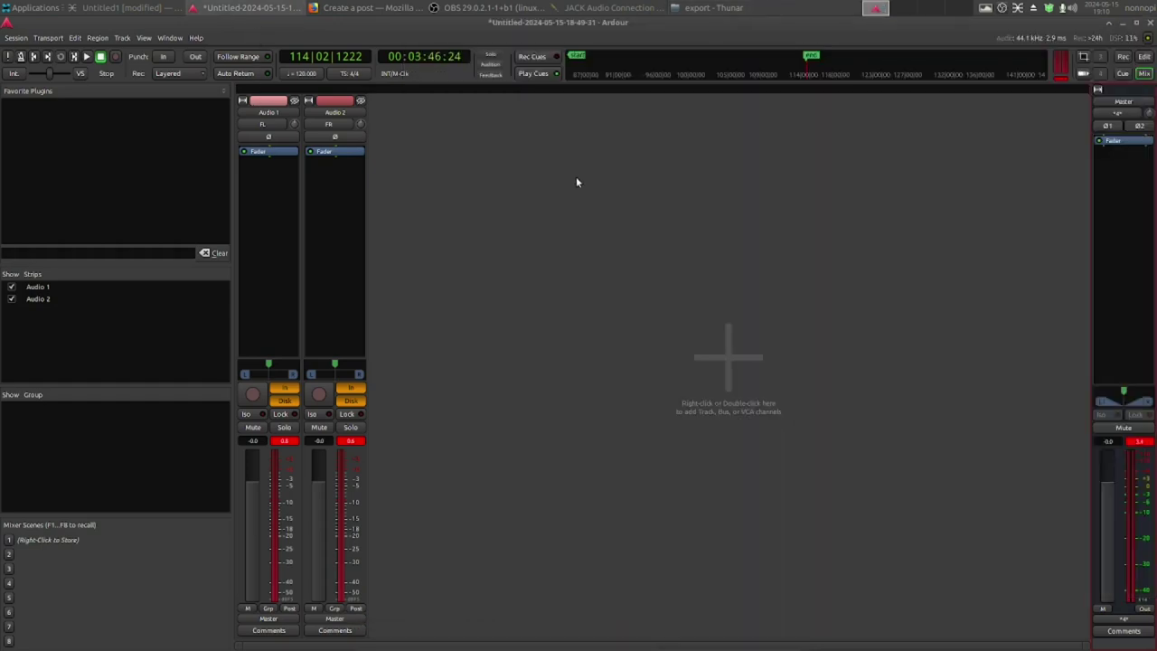
pyautogui.click(1151, 24)
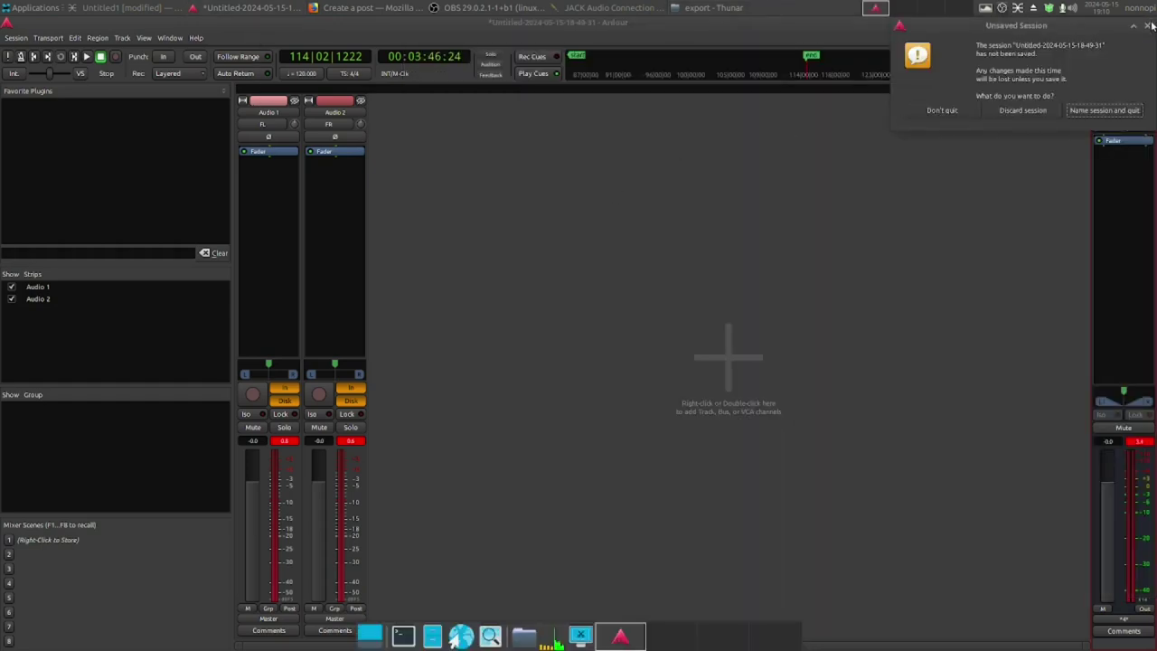
pyautogui.click(1029, 115)
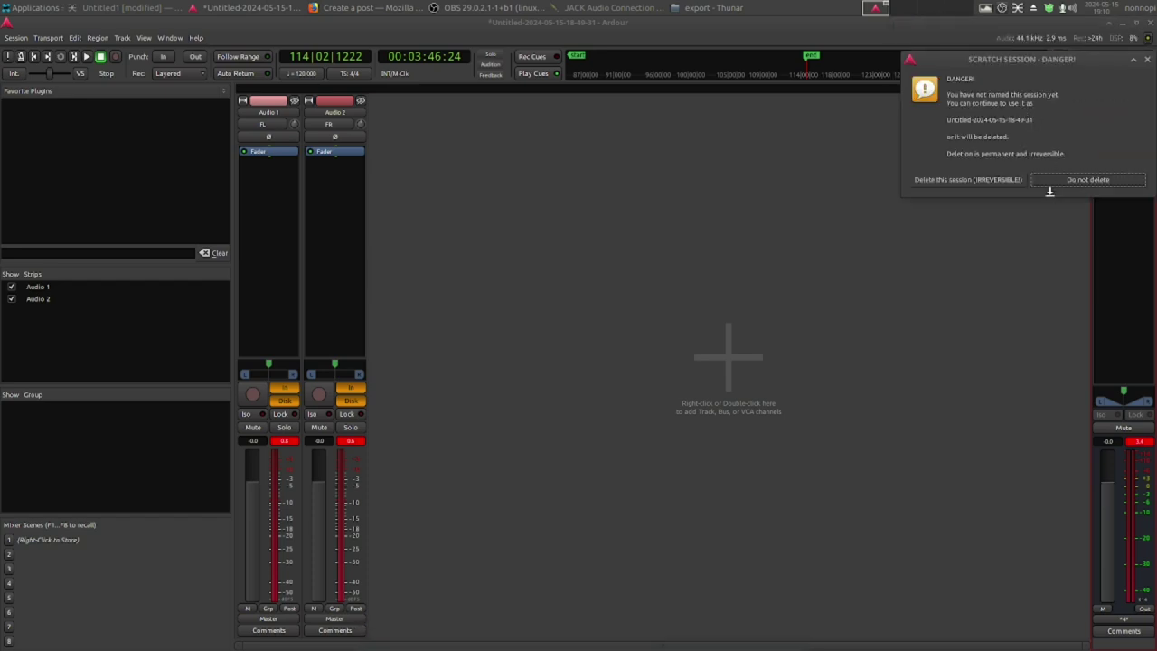
pyautogui.click(967, 179)
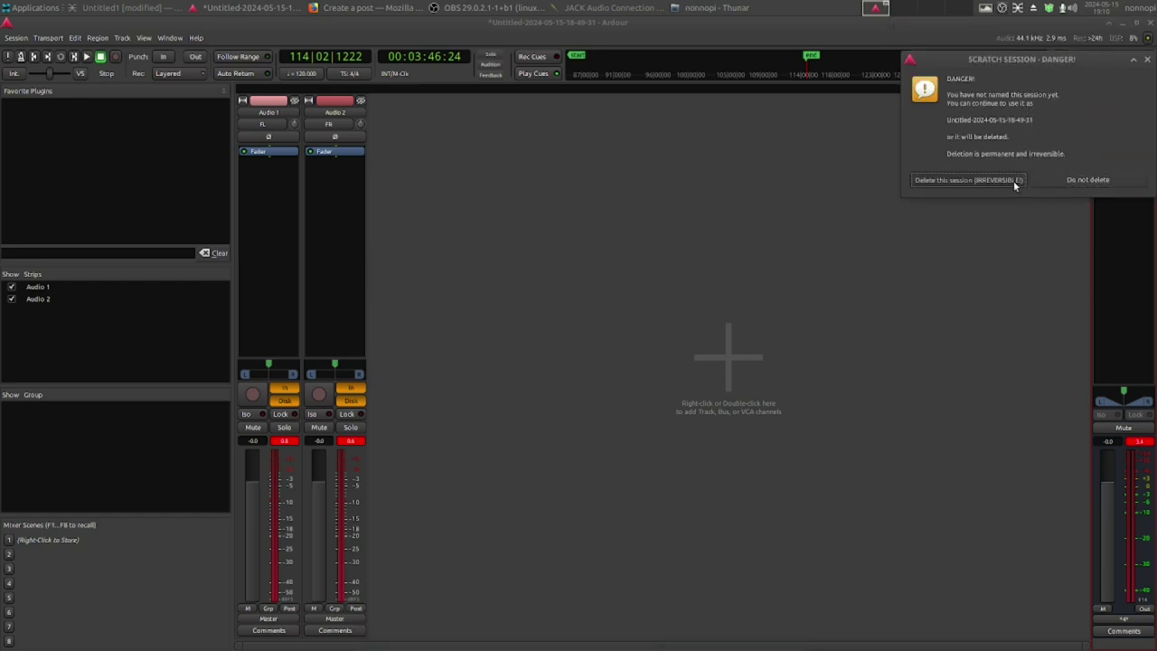